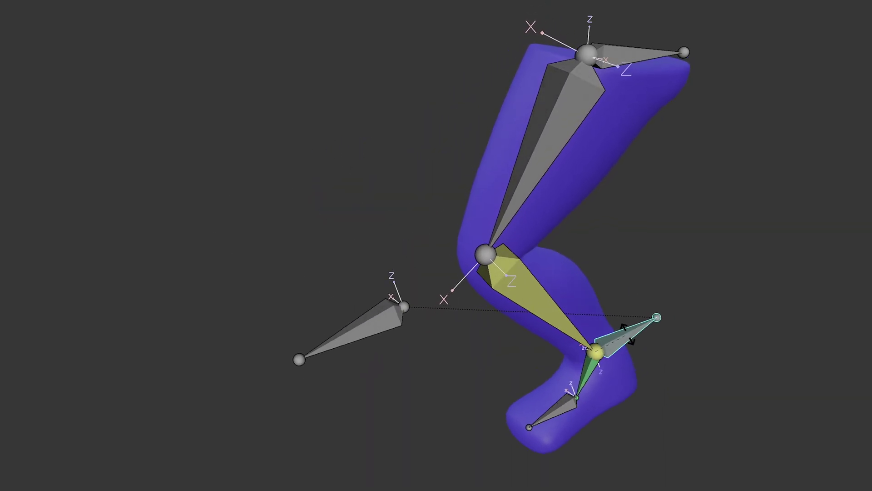
Drag the knee pole target bone sideways to bend the finished leg rig at the knee.
left_click(384, 384)
left_click_drag(386, 386, 472, 389)
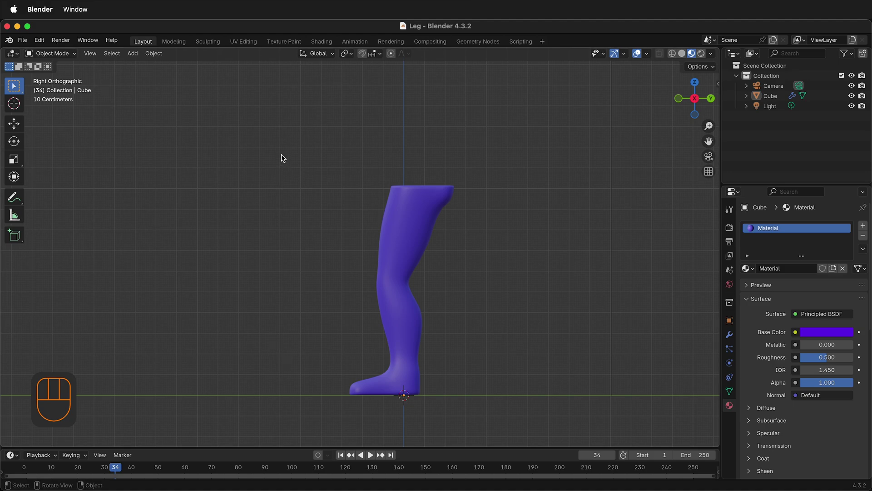
Add a Single Bone armature and enter Edit Mode on it.
key("shift+a")
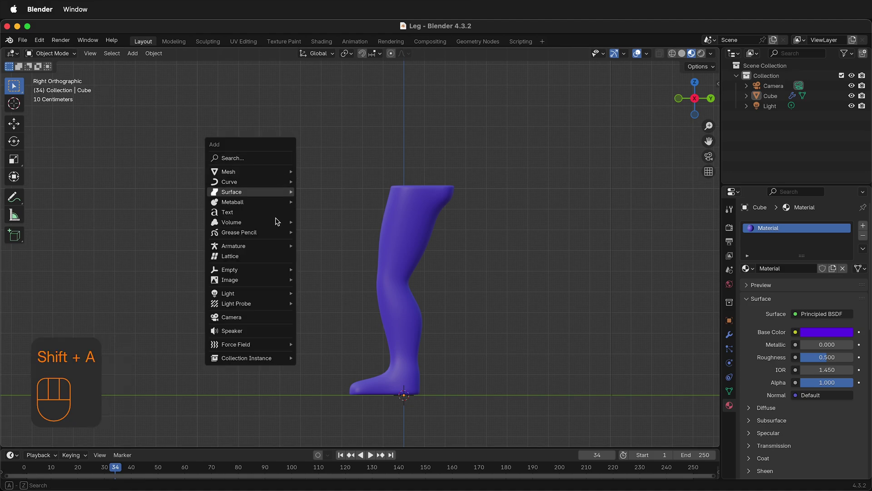
mouse_move(277, 249)
left_click(352, 245)
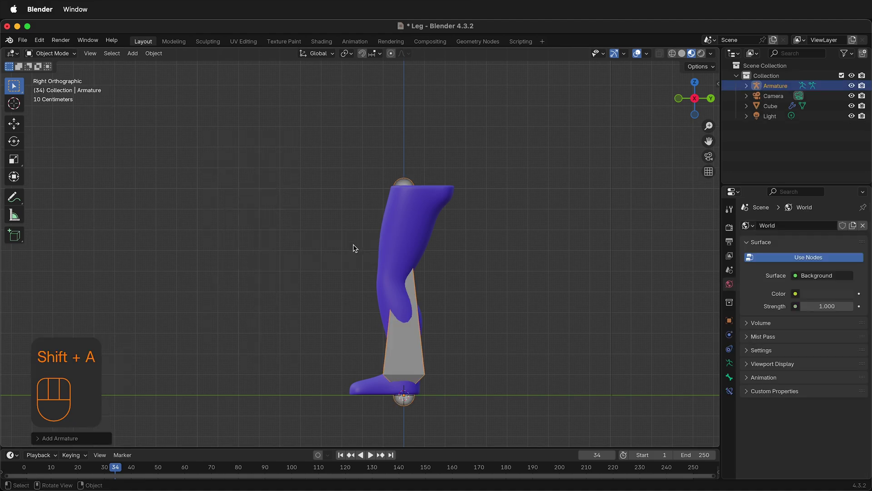
key("Tab")
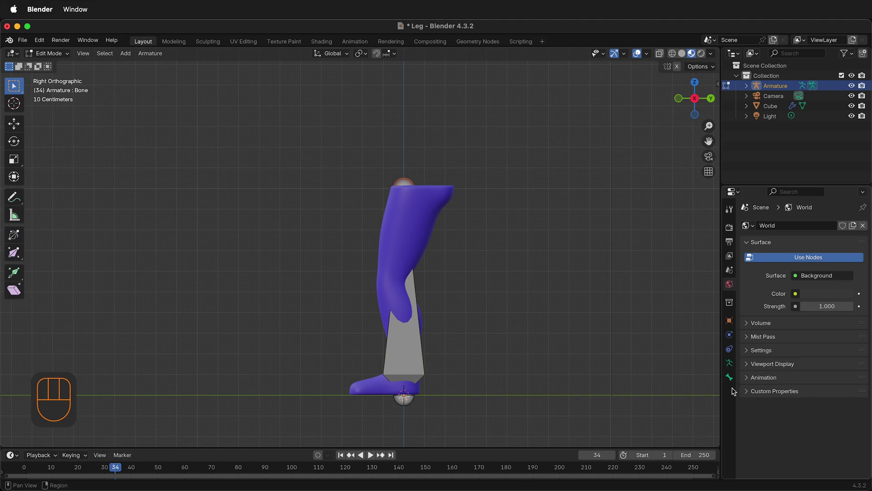
Enable In Front in the armature's Viewport Display settings so the bone shows through the leg.
left_click(730, 321)
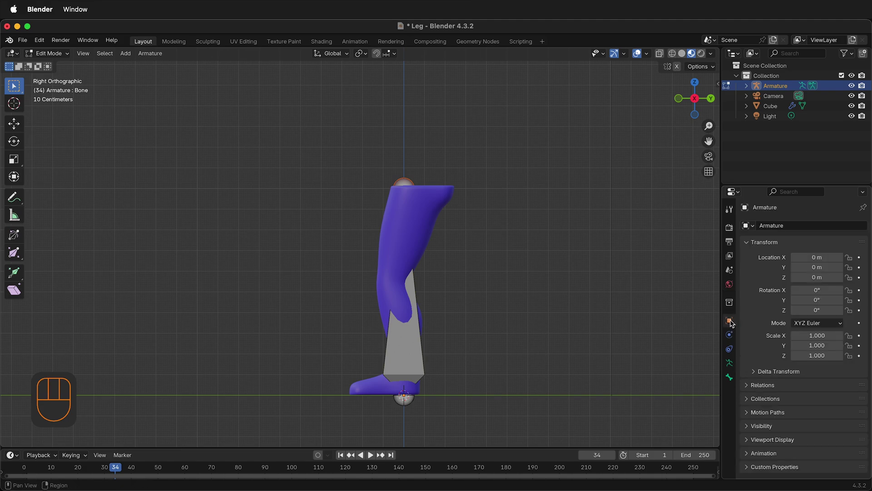
left_click(748, 439)
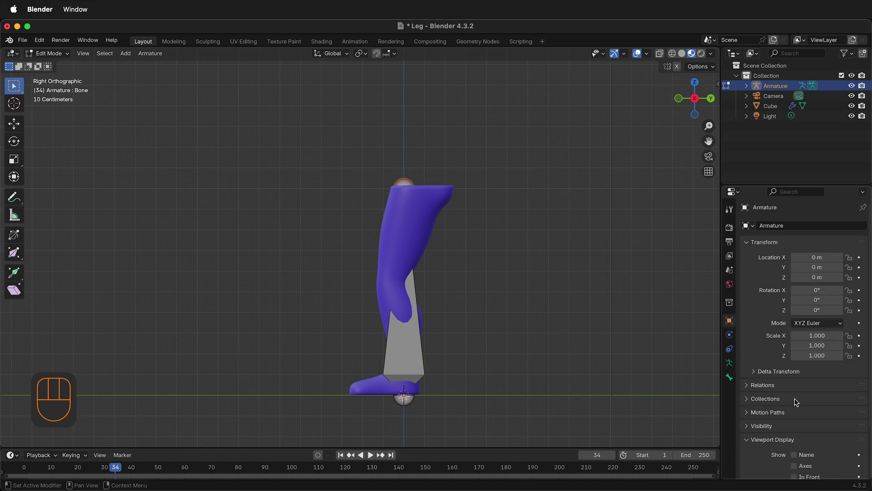
scroll(795, 407, "down", 3)
left_click(794, 417)
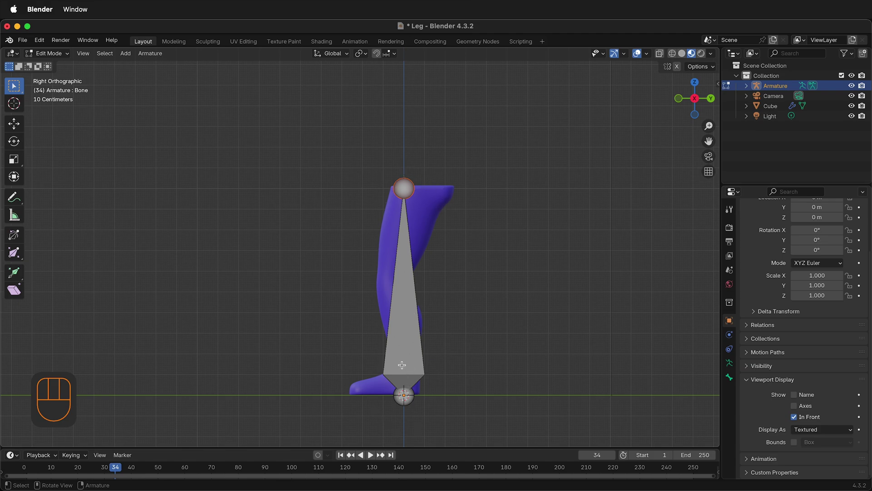
Move the bone up above the leg.
left_click(415, 319)
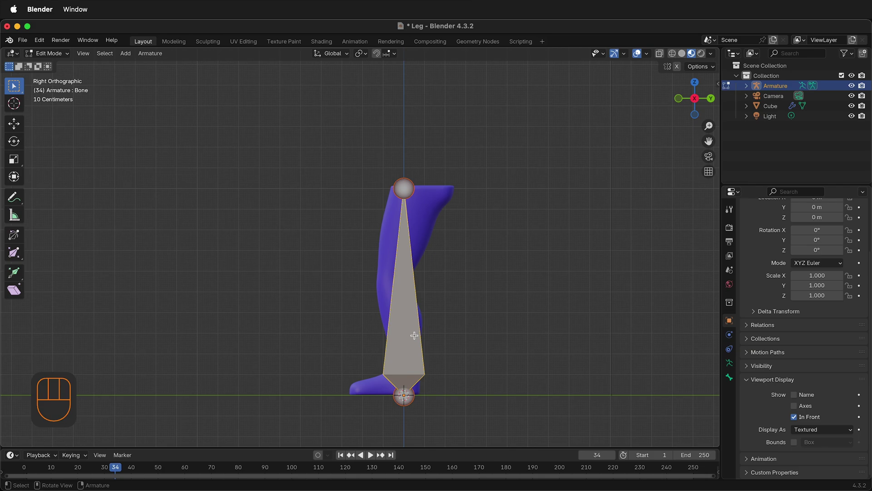
key("g")
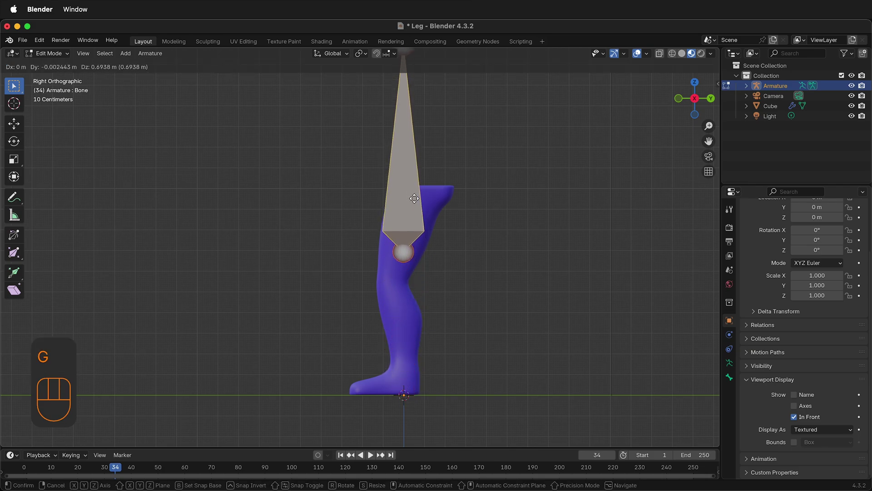
left_click(414, 199)
Rotate the bone 90°, shrink it to about 0.25 scale, and move it atop the thigh.
key("r")
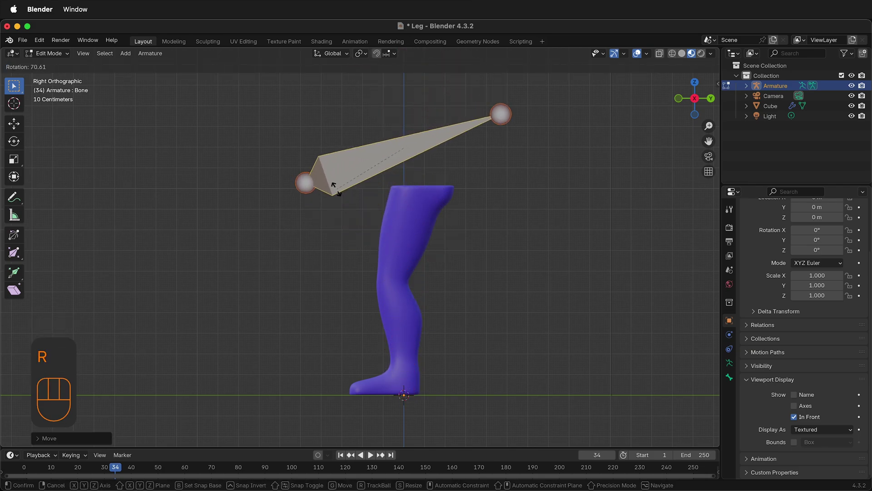
type("90")
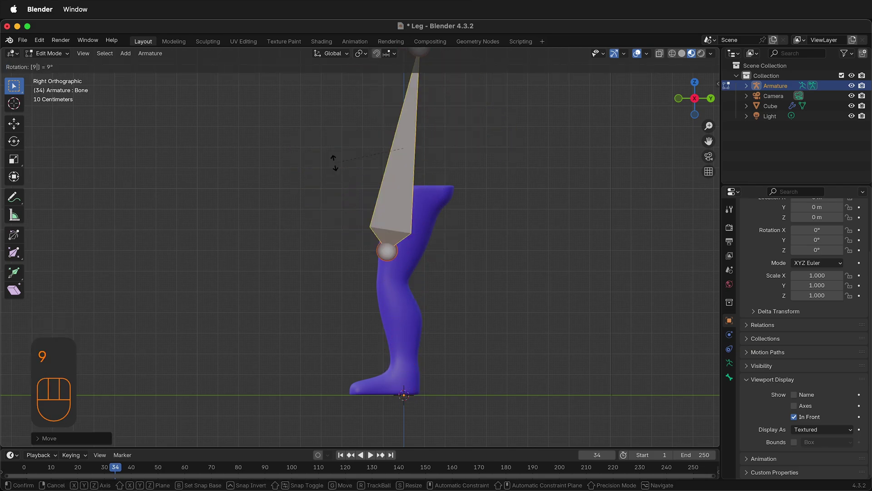
key("Return")
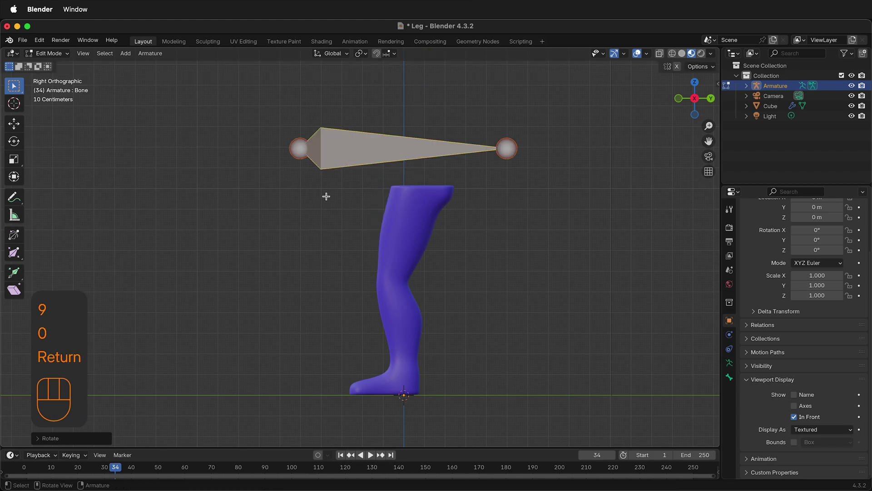
key("s")
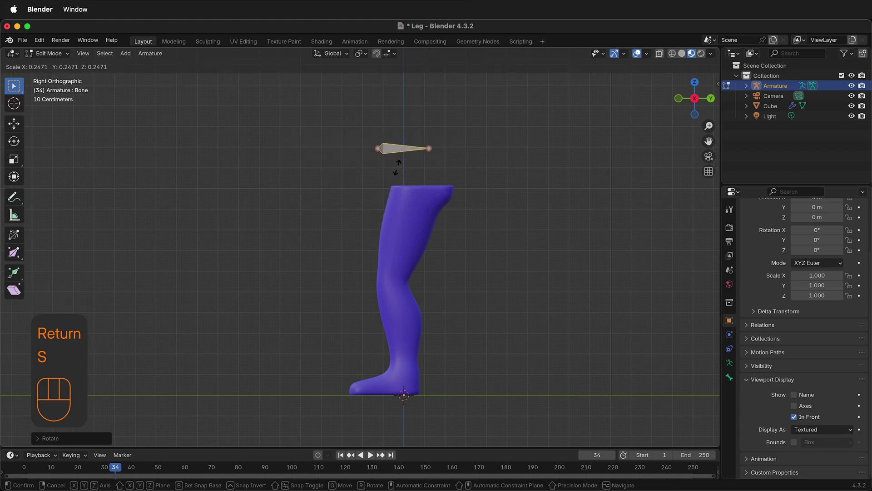
left_click(394, 165)
key("g")
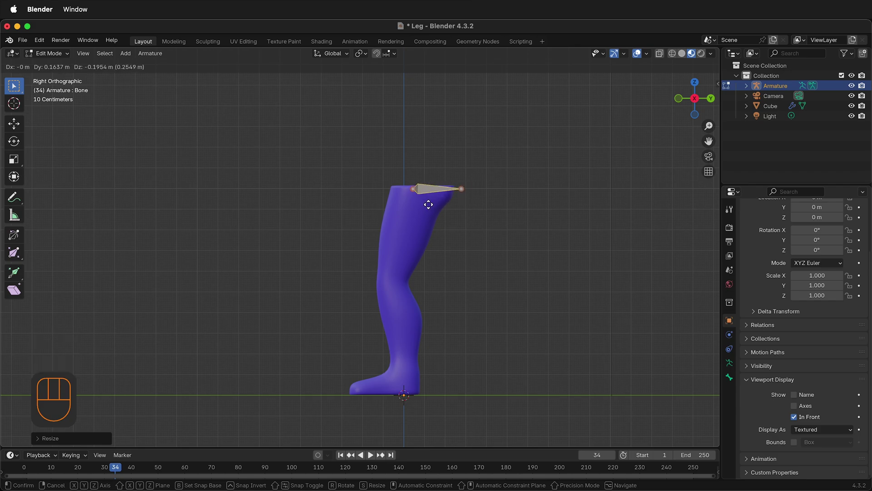
Place the hip bone atop the leg and extrude thigh and shin bones to the knee and ankle.
left_click(428, 202)
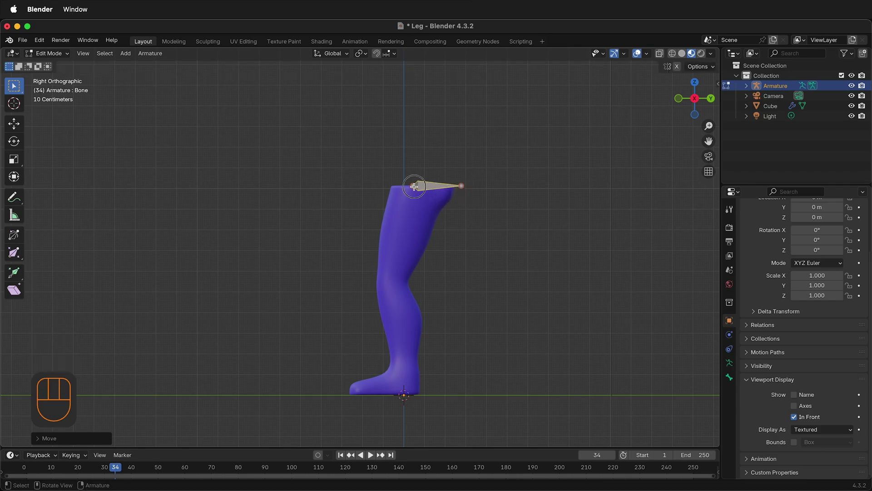
left_click(413, 186)
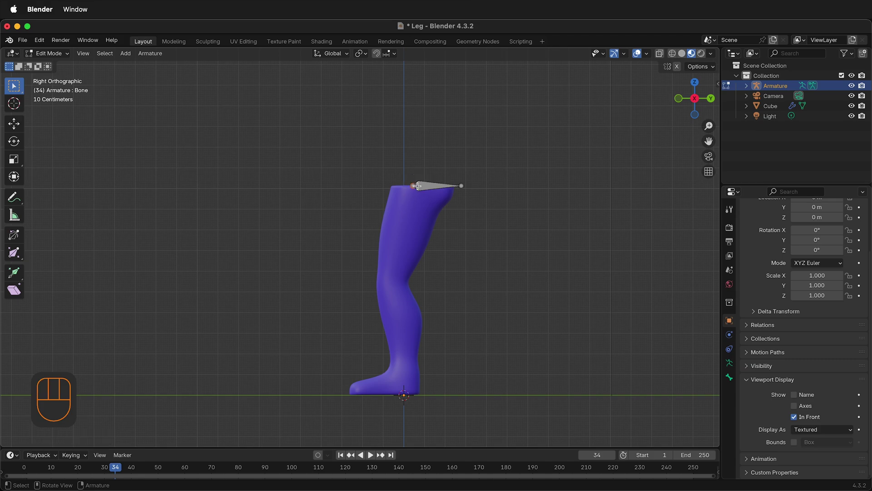
key("e")
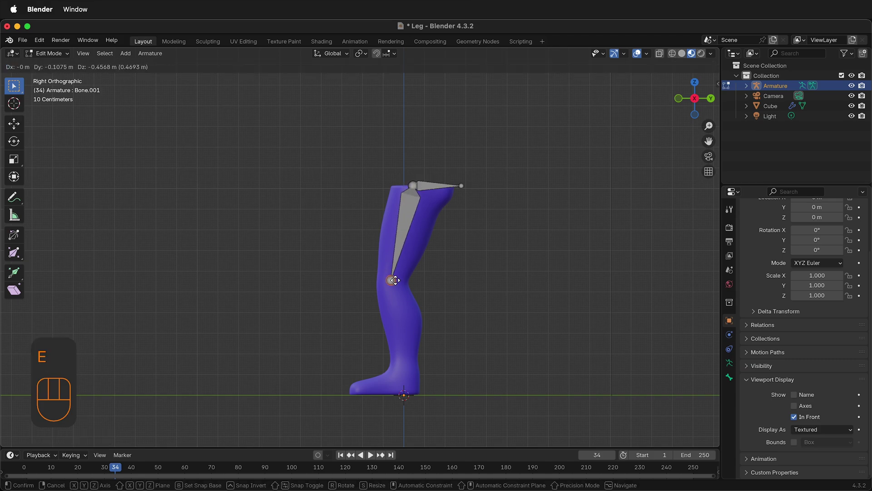
left_click(393, 280)
key("e")
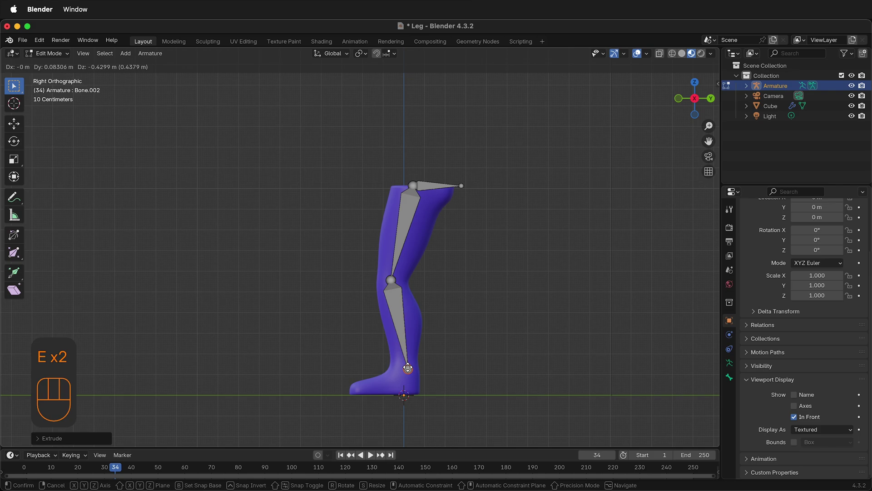
left_click(404, 368)
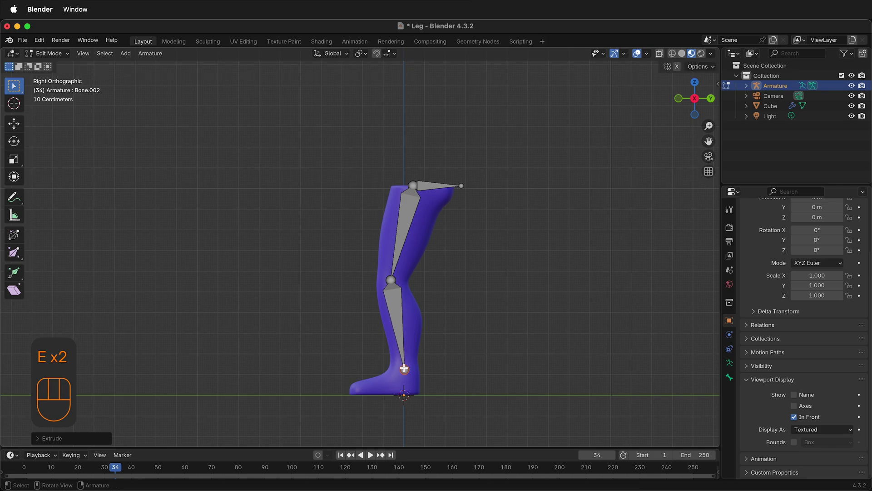
Extrude a foot bone from the ankle and a toe bone to the foot tip.
key("e")
left_click(388, 387)
key("e")
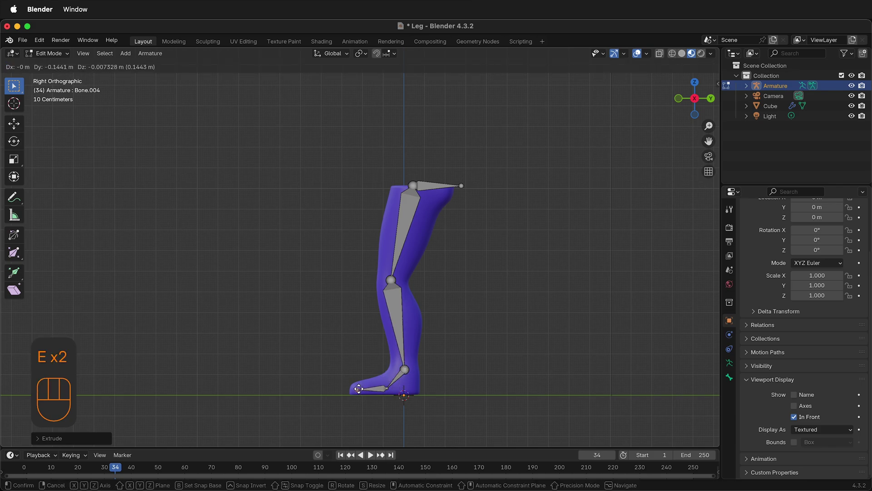
left_click(359, 389)
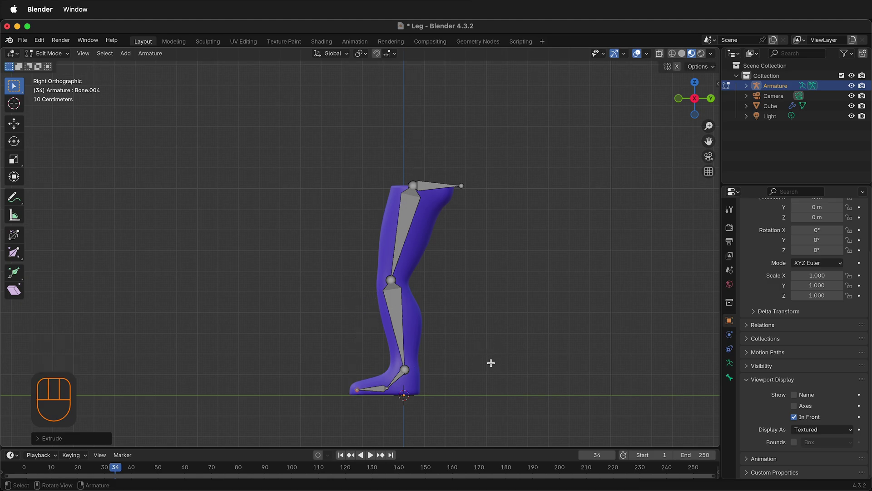
Extrude a horizontal foot controller bone from the ankle along Y.
left_click(404, 368)
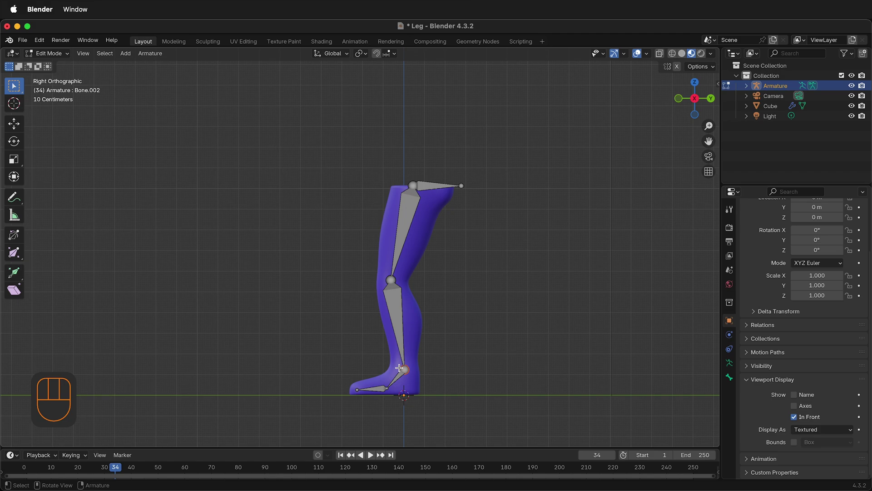
key("e")
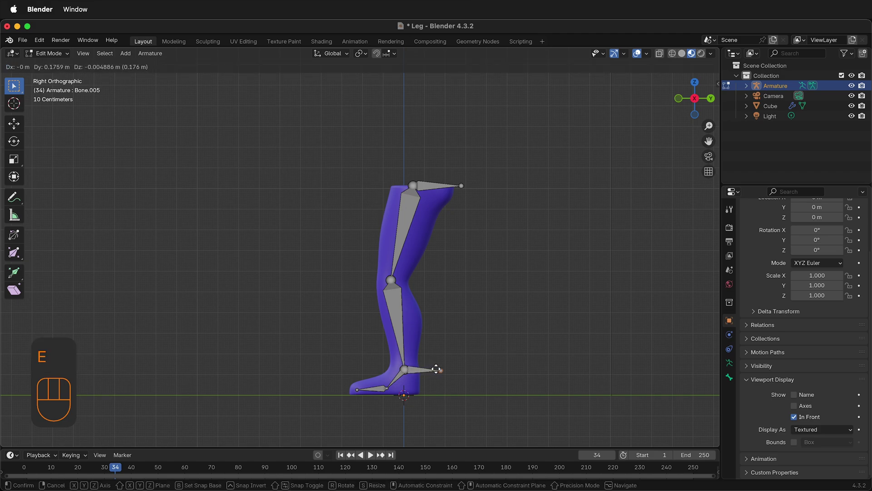
key("y")
left_click(440, 367)
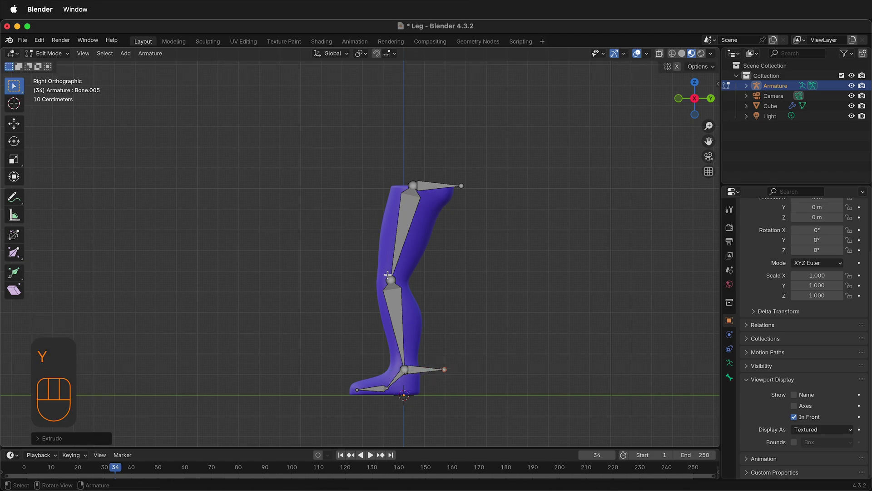
Extrude a horizontal pole bone out from the knee along Y.
left_click(393, 279)
key("e")
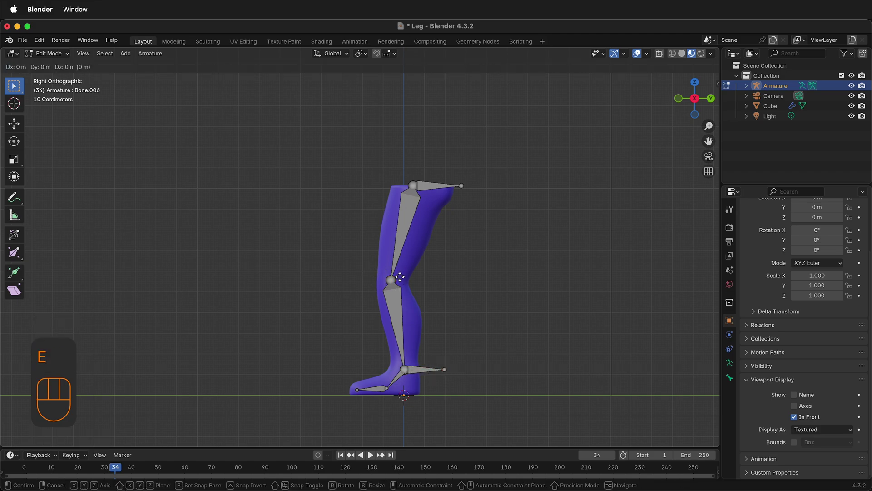
key("y")
left_click(358, 278)
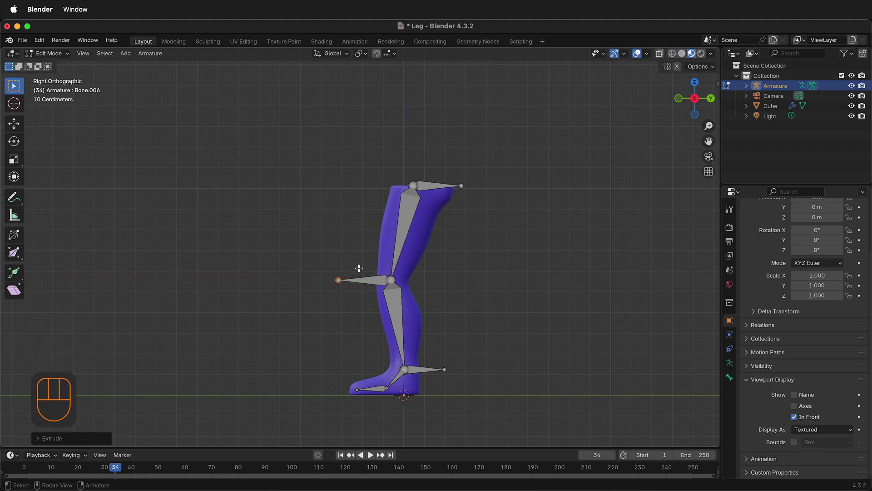
Clear the knee pole bone's parent and move it along Y to the left of the knee.
left_click(376, 282)
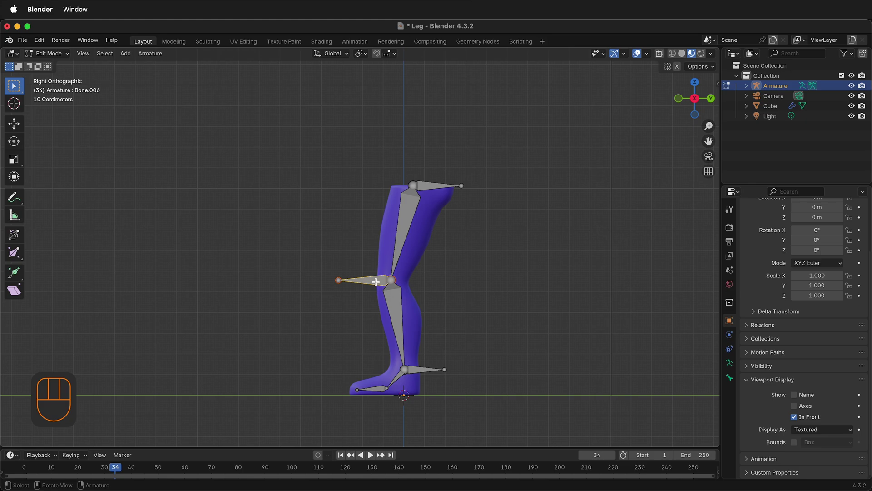
key("alt+p")
left_click(379, 285)
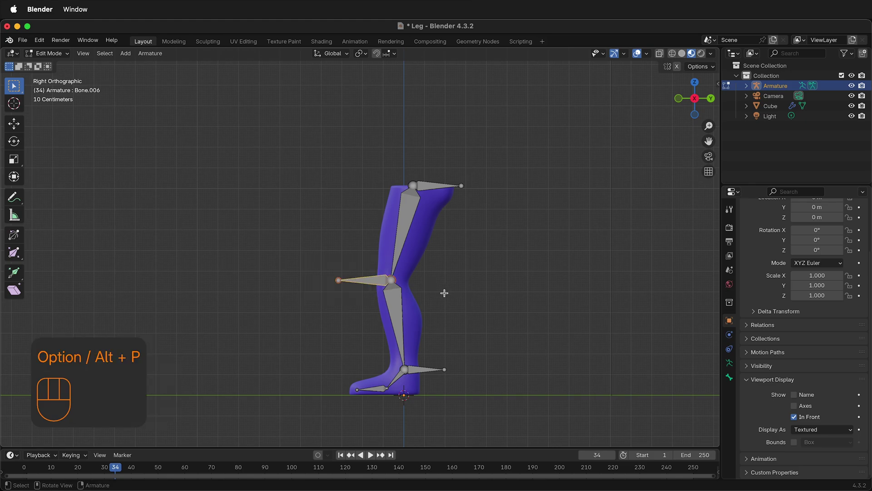
key("alt+p")
left_click(378, 278)
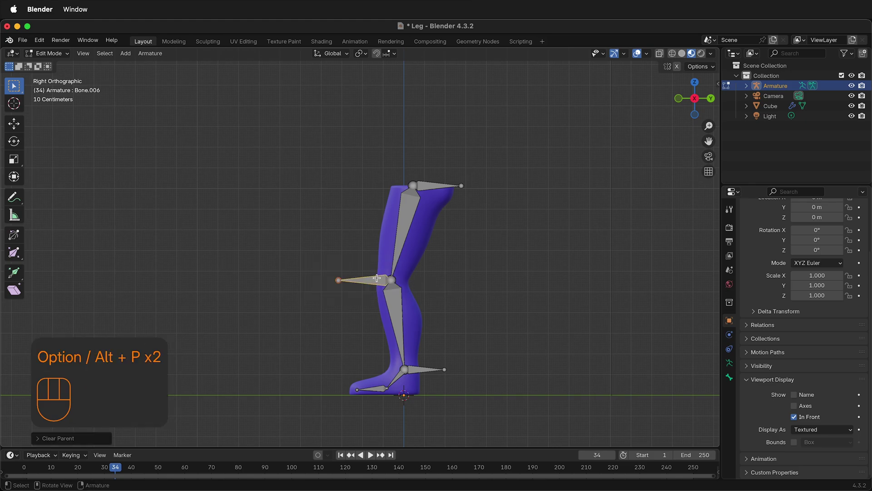
key("g")
key("y")
left_click(301, 279)
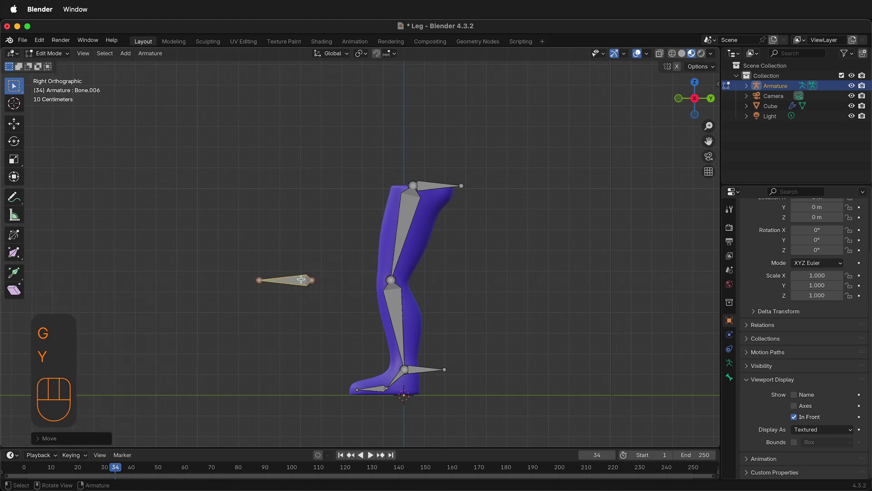
Clear the foot bone's parent and slide it along Y off the leg, right of the ankle.
left_click(423, 370)
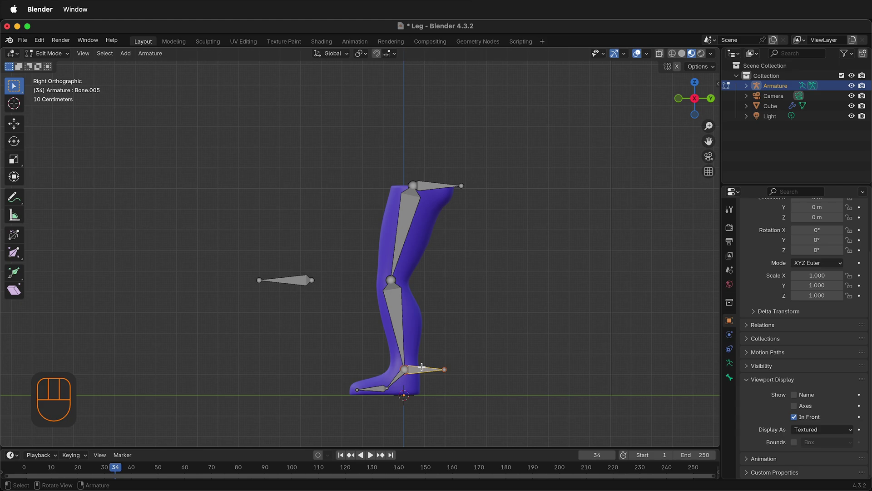
key("alt+p")
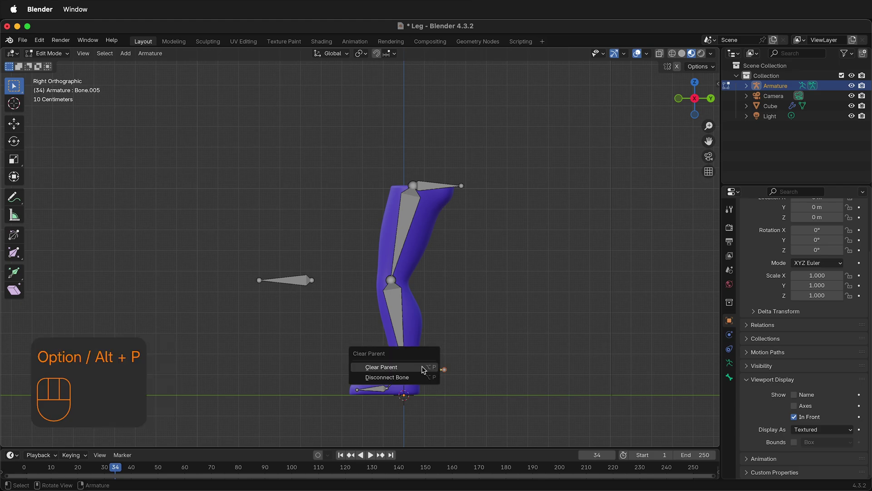
left_click(381, 367)
key("g")
key("y")
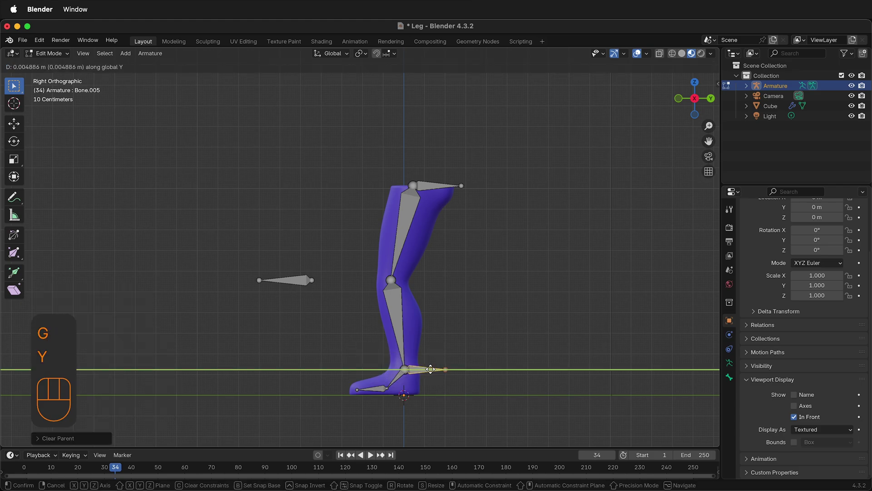
left_click(465, 375)
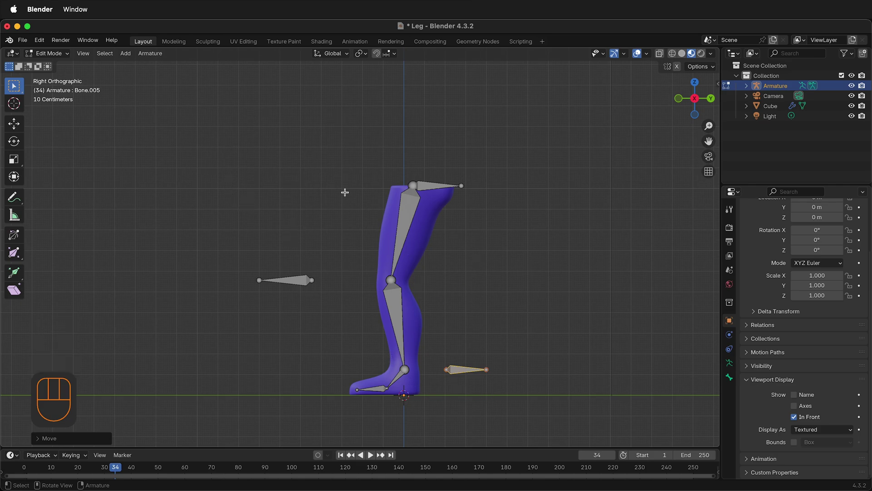
Orbit into User Perspective, then zoom and pan to frame the leg armature.
middle_click_drag(344, 193, 575, 274)
scroll(363, 195, "down", 3)
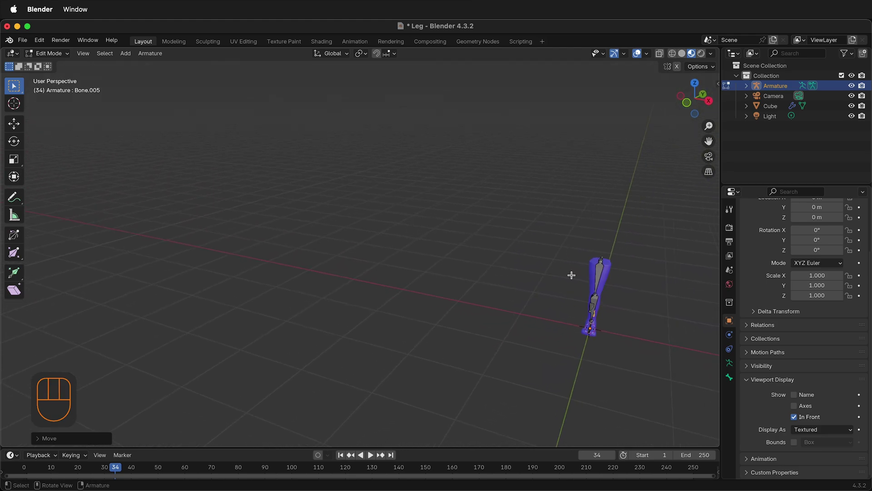
middle_click_drag(661, 317, 389, 270, "shift")
scroll(581, 296, "up", 3)
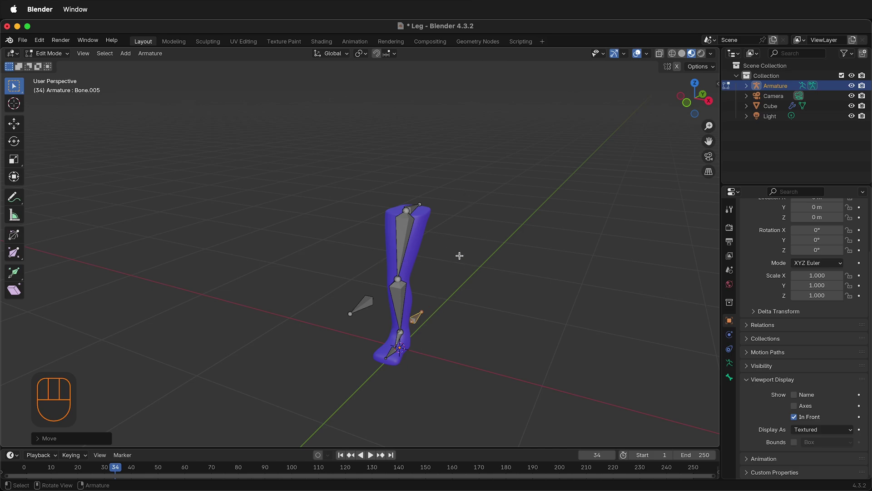
In Pose Mode, add an IK constraint to the shin targeting the selected foot bone.
left_click(48, 53)
left_click(50, 88)
mouse_move(383, 328)
middle_mouse_down()
mouse_move(284, 300)
mouse_move(307, 288)
mouse_move(373, 331)
middle_mouse_up()
scroll(284, 300, "up", 3)
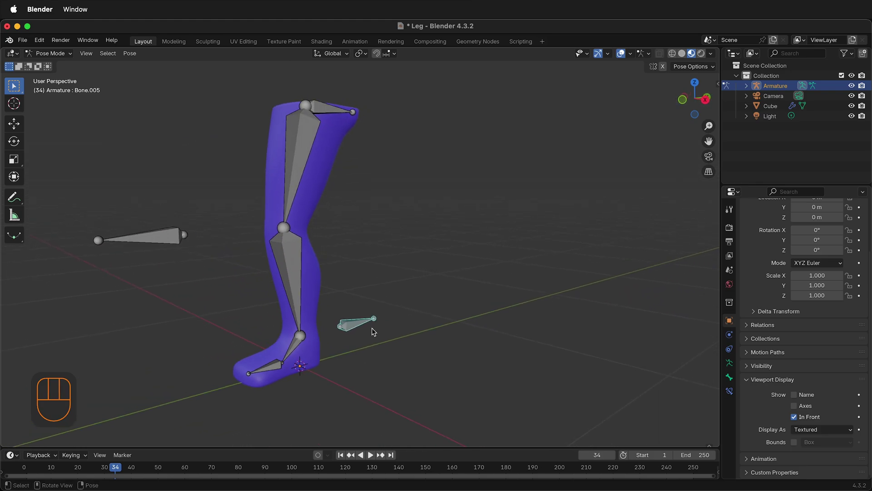
left_click(351, 325)
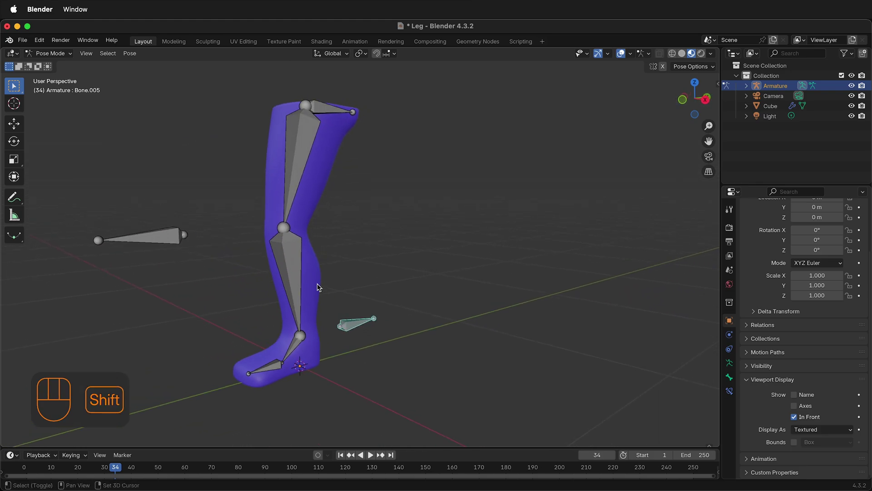
left_click(287, 262, "shift")
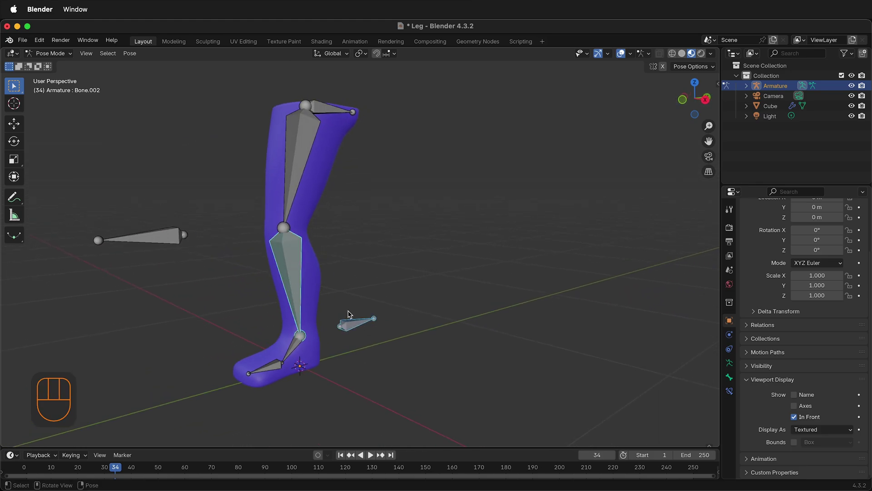
key("shift+i")
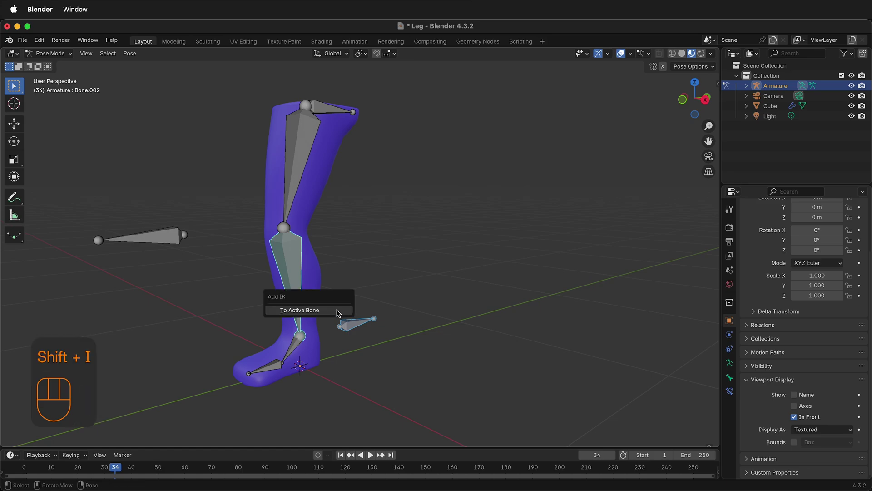
left_click(339, 312)
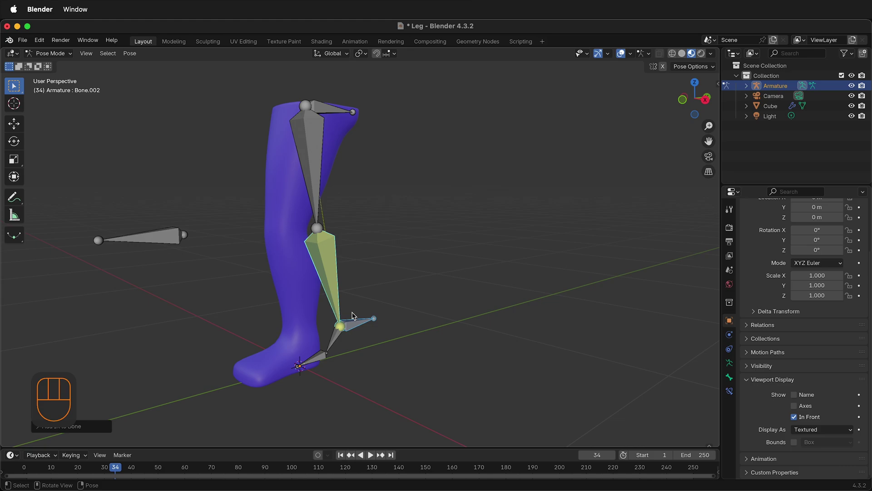
Move the IK target bone up to knee height so the leg bends.
left_click(355, 318)
key("g")
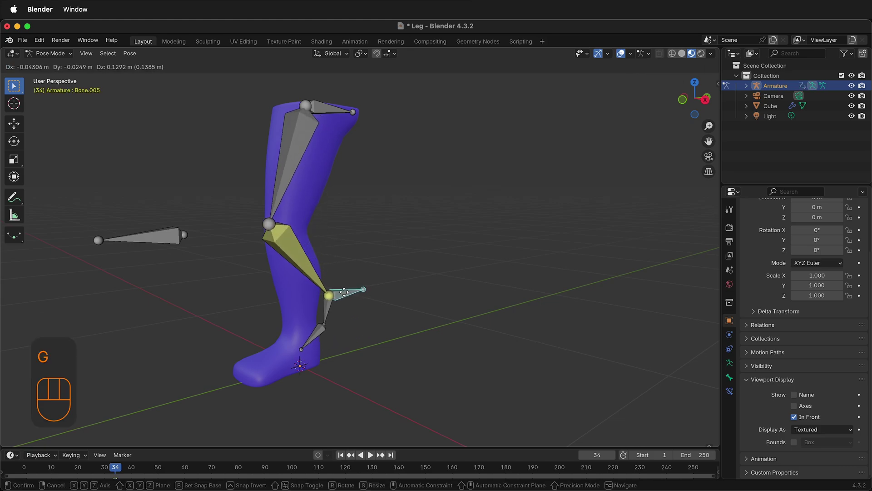
middle_click_drag(296, 293, 302, 238)
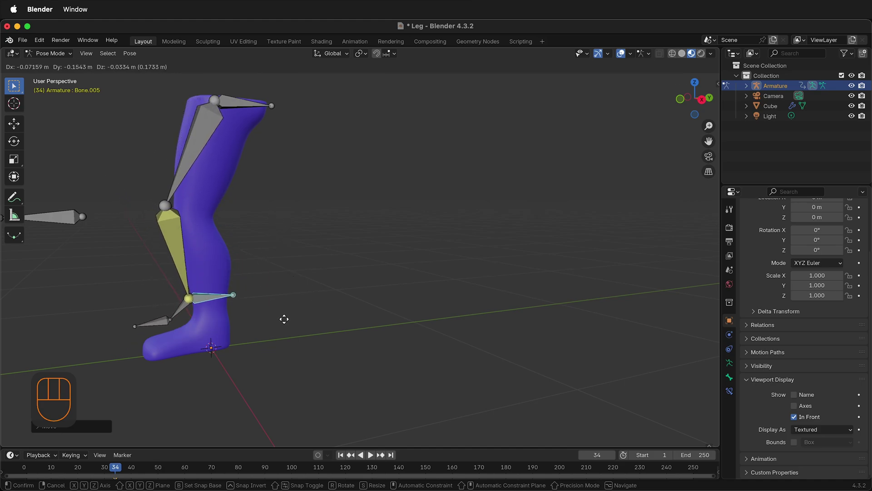
left_click(275, 278)
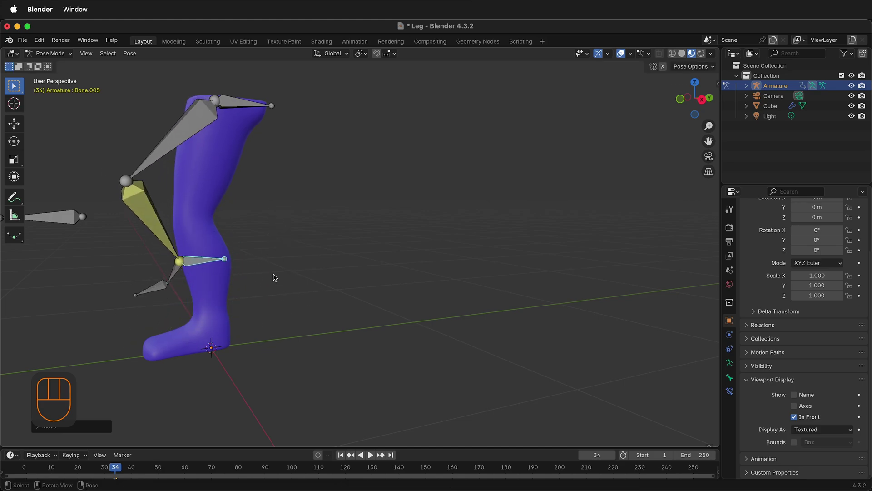
Clear all transforms on every bone to return the leg to rest pose.
key("a")
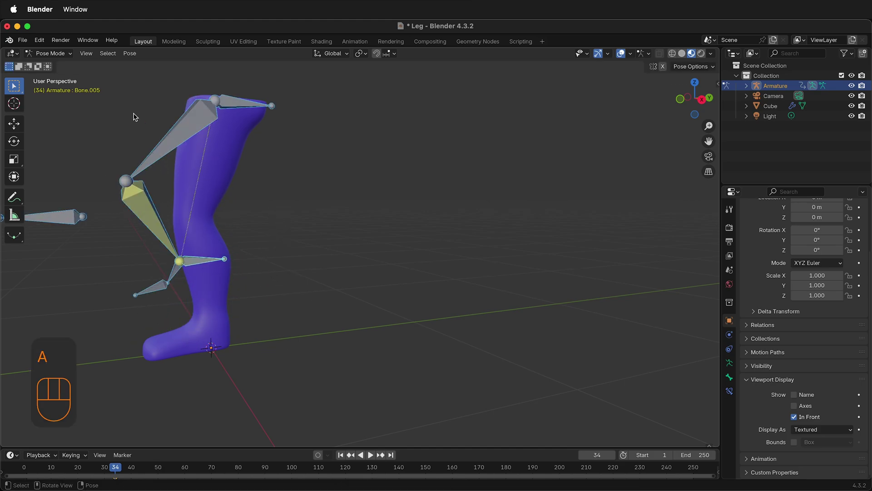
left_click(129, 53)
mouse_move(177, 75)
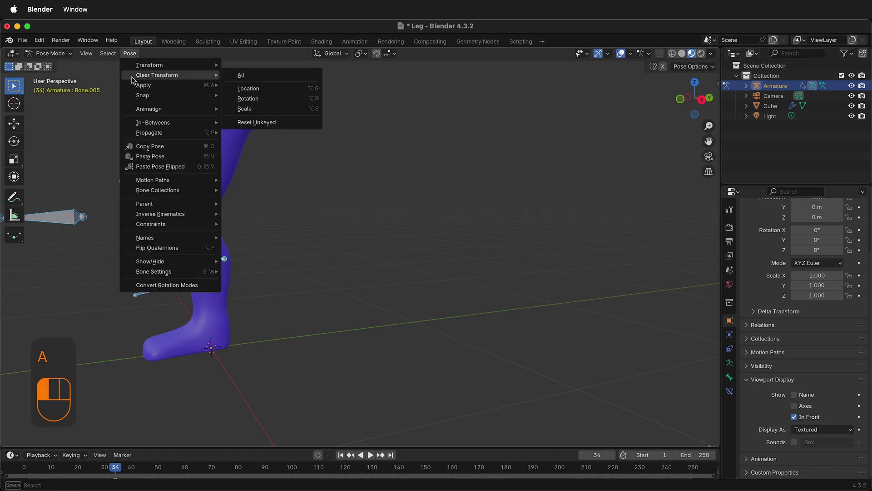
left_click(242, 76)
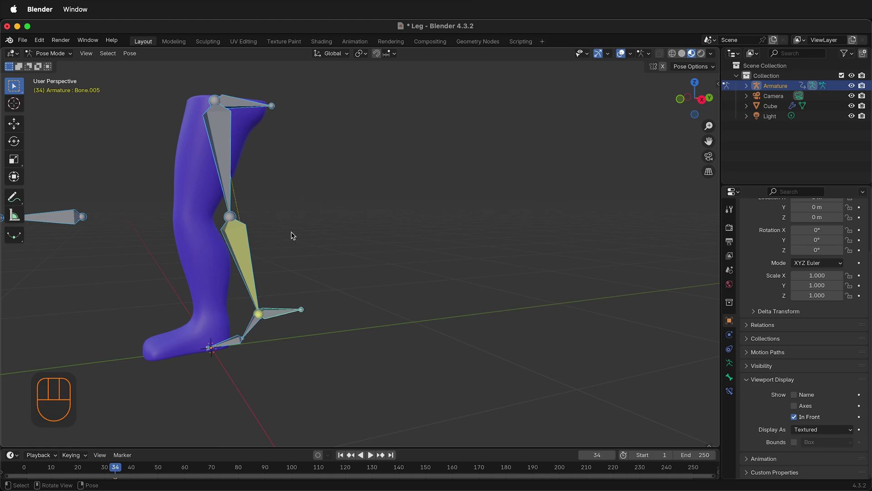
Set the shin IK constraint's pole target to the Armature's Bone.006.
left_click(241, 248)
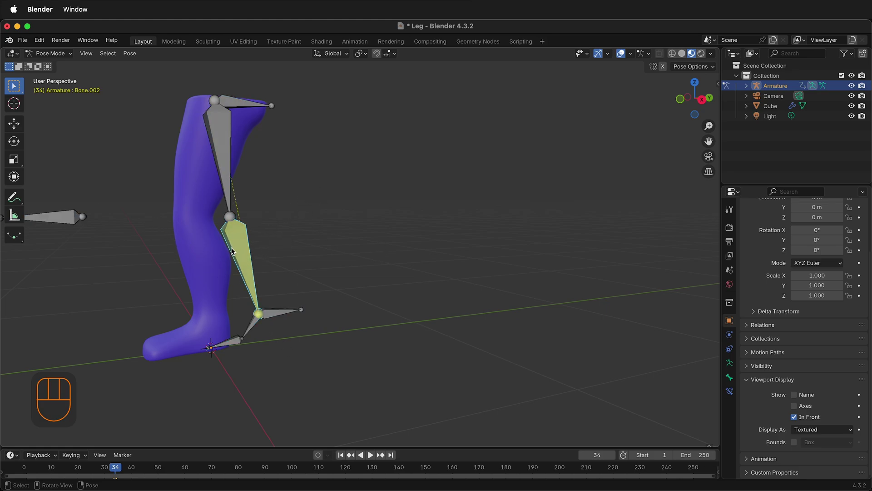
left_click(730, 390)
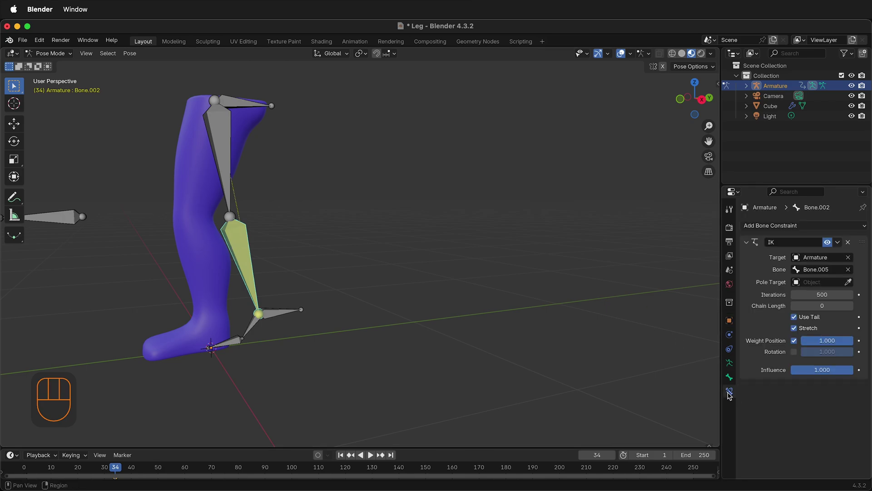
left_click(847, 282)
left_click(67, 217)
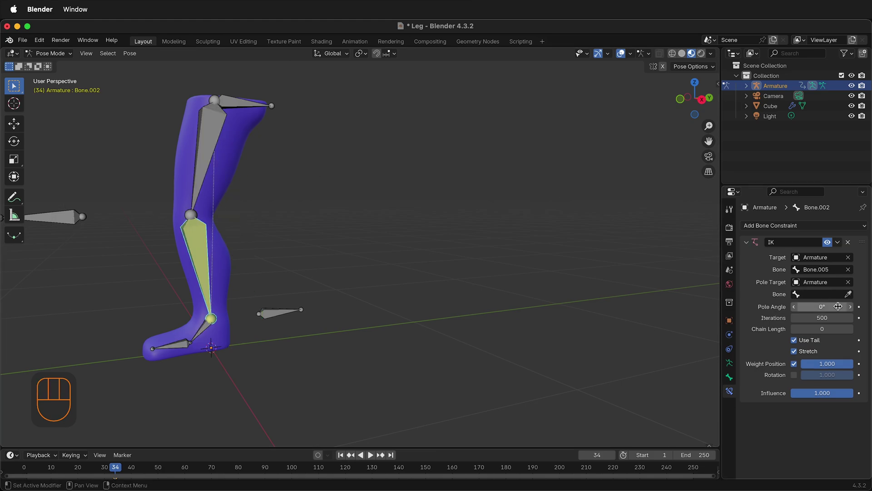
left_click(849, 293)
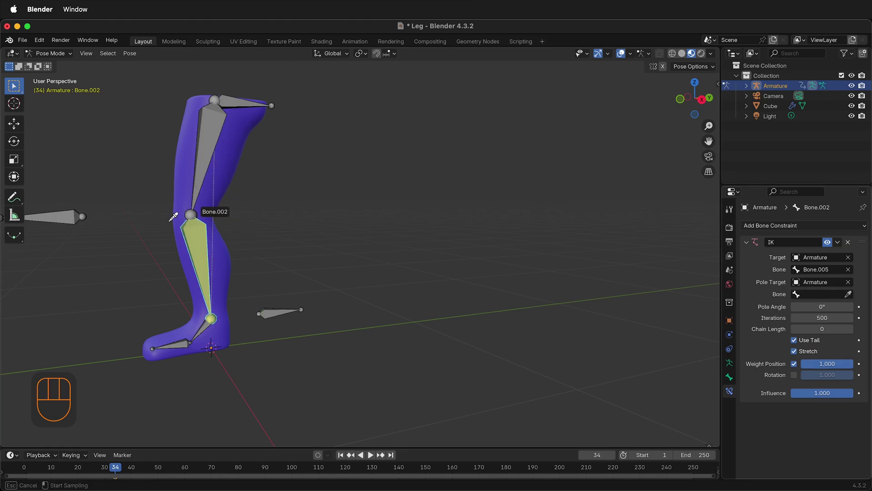
left_click(56, 217)
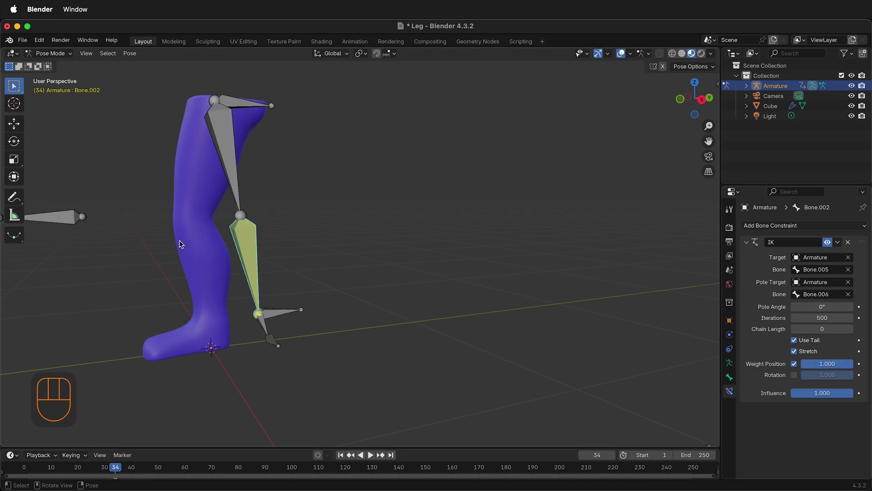
Try different pole angles on the shin IK, reaching 42°, then start retyping the value.
middle_click_drag(299, 353, 325, 348)
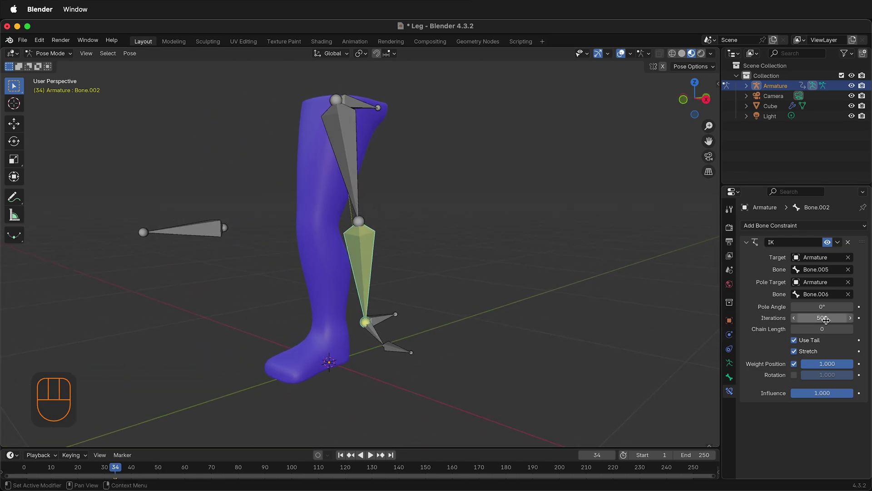
left_click_drag(827, 307, 715, 313)
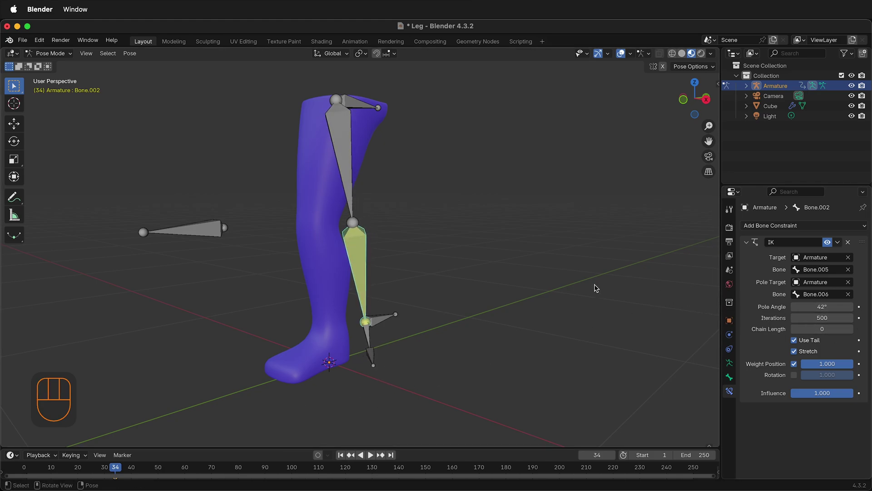
left_click(829, 307)
Set the pole angle to 0° and turn on Axes display for the armature's bones.
type("0")
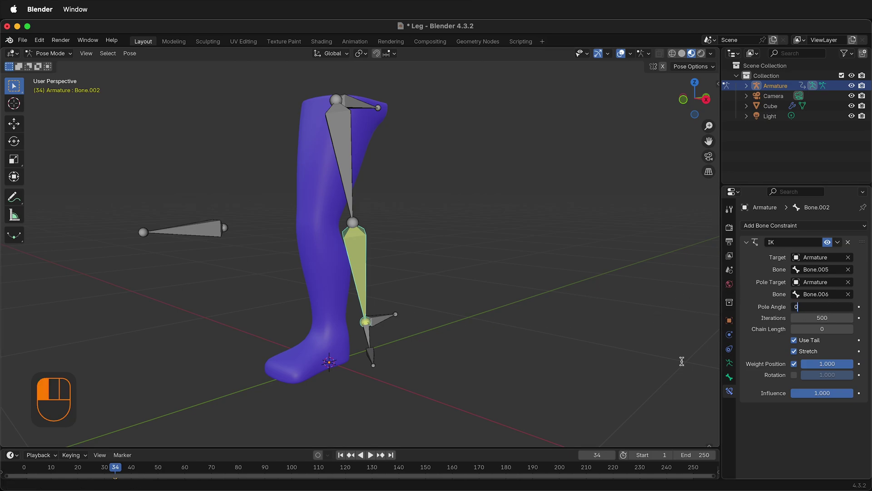
left_click(729, 364)
left_click(730, 363)
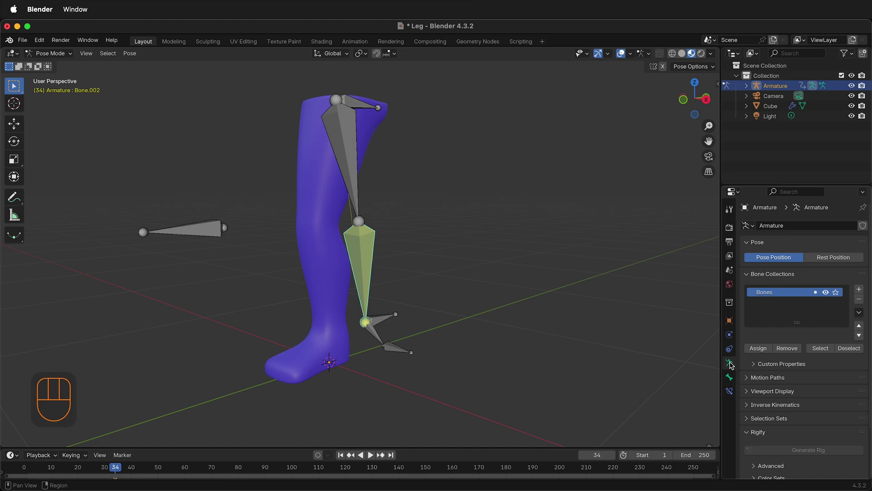
scroll(811, 392, "down", 3)
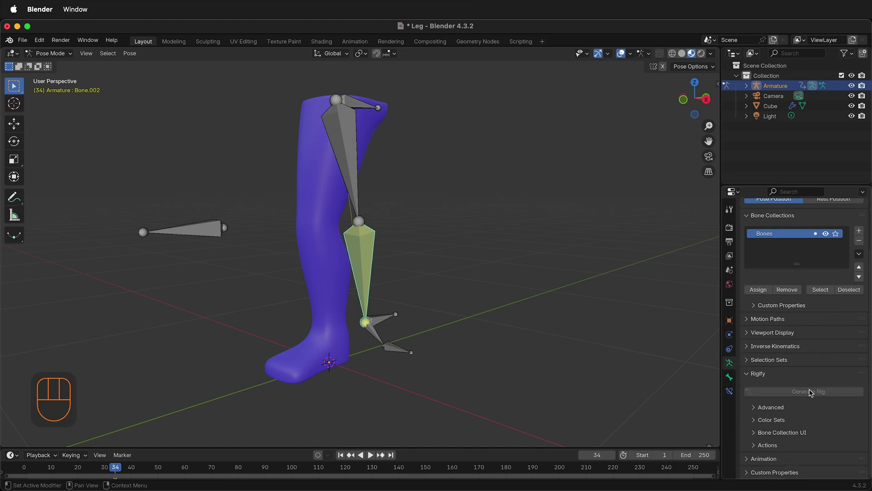
left_click(755, 333)
left_click(794, 406)
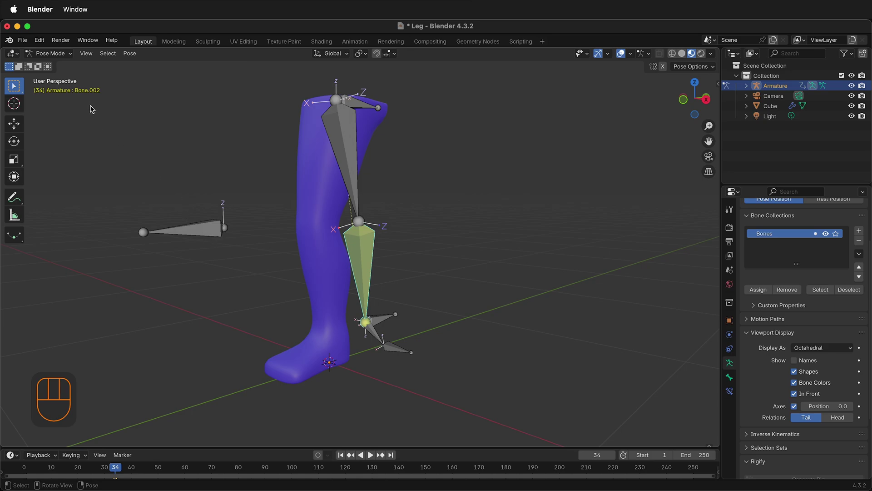
left_click(49, 54)
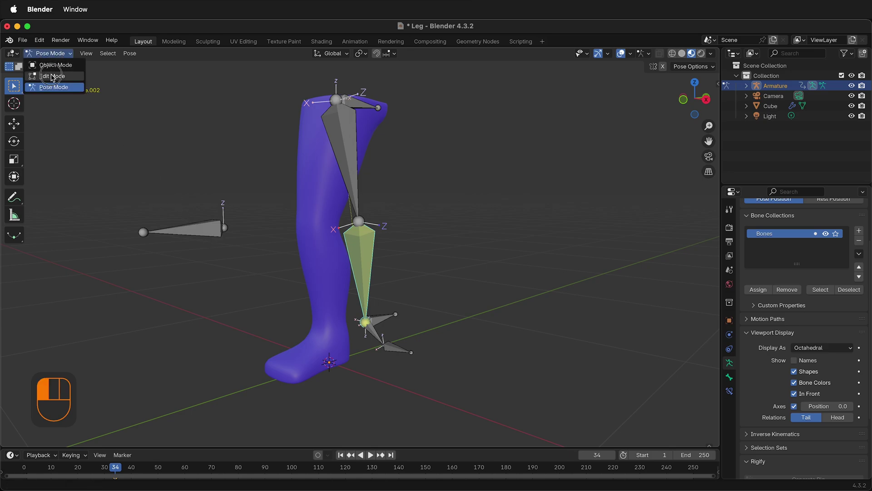
In Edit Mode, set the lower leg bone's roll to 90° in the sidebar.
left_click(53, 76)
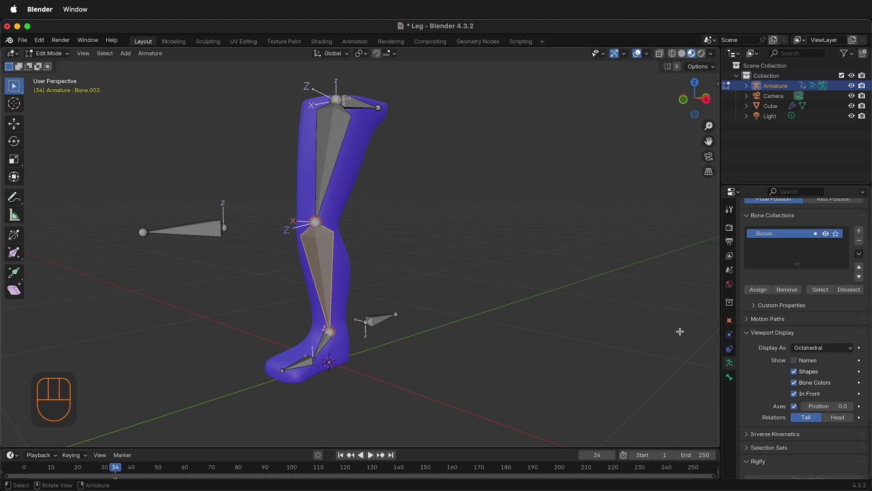
left_click(718, 82)
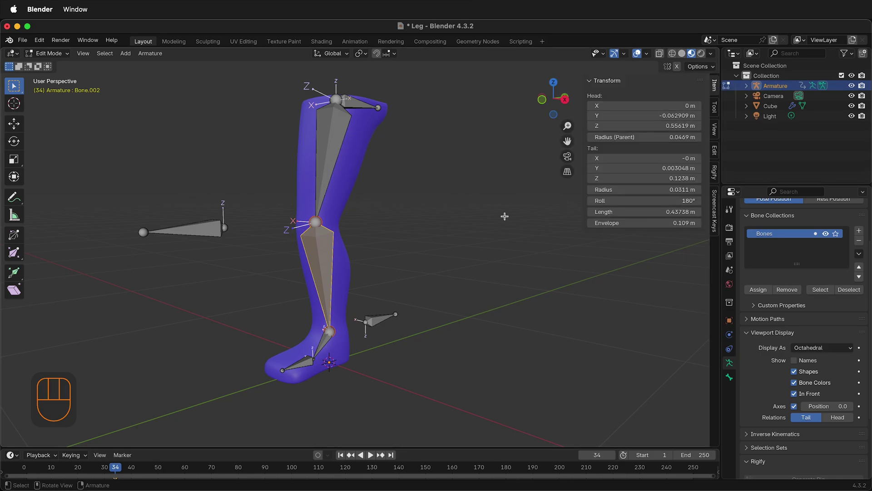
left_click_drag(664, 201, 689, 200)
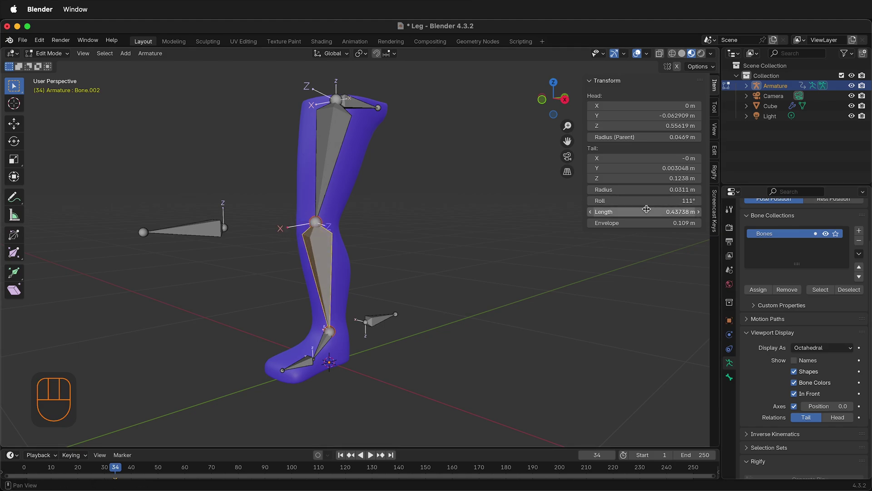
left_click(687, 200)
type("90")
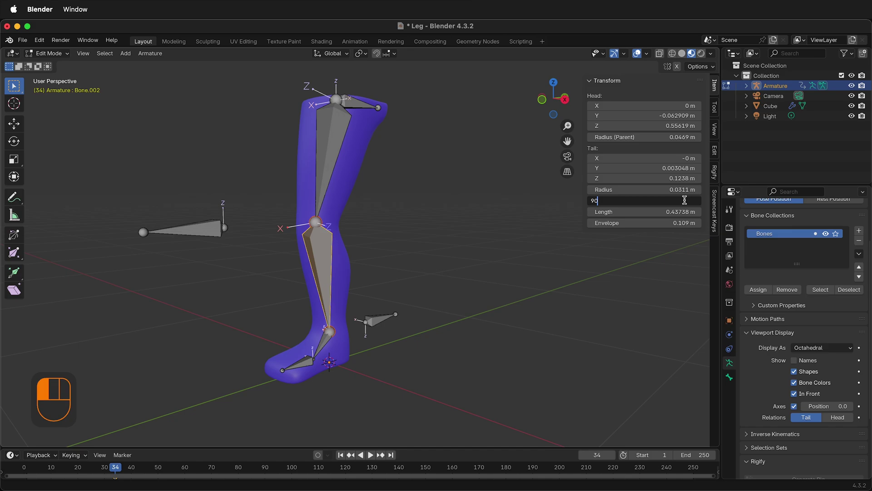
key("Return")
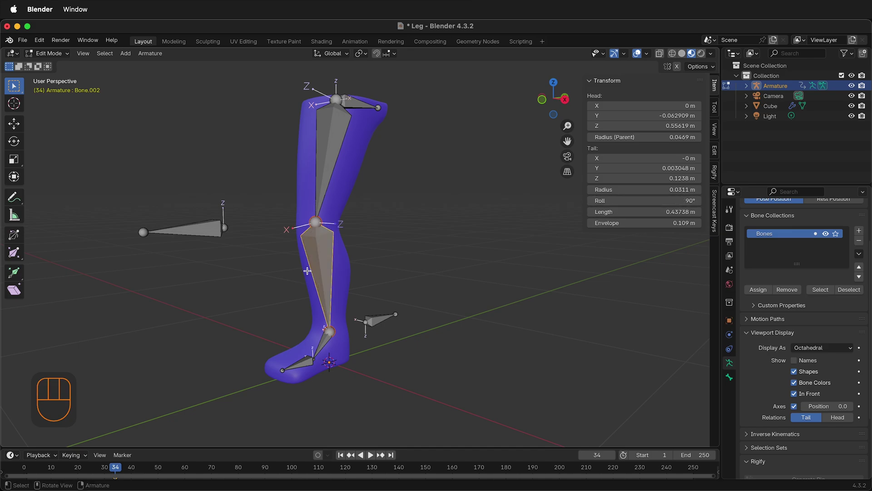
Set the upper leg bone's roll to 90° and return to Pose Mode.
left_click(337, 148)
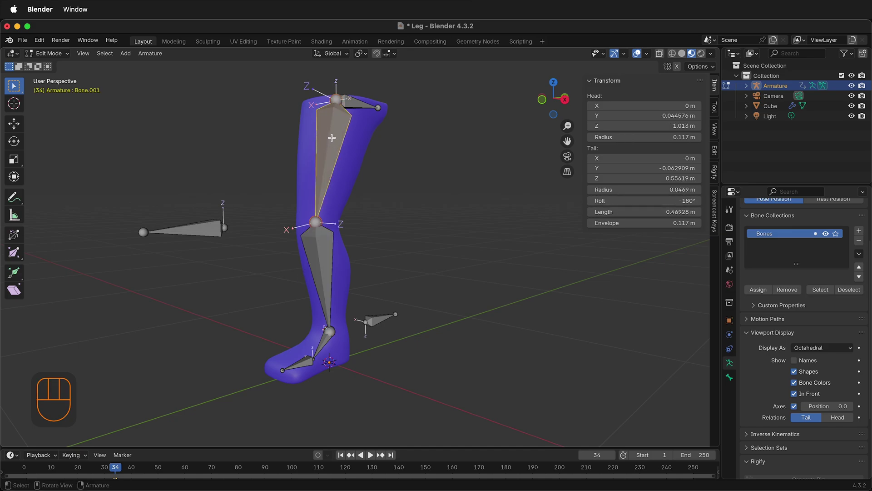
left_click(669, 201)
type("90")
key("Return")
left_click(49, 53)
left_click(59, 85)
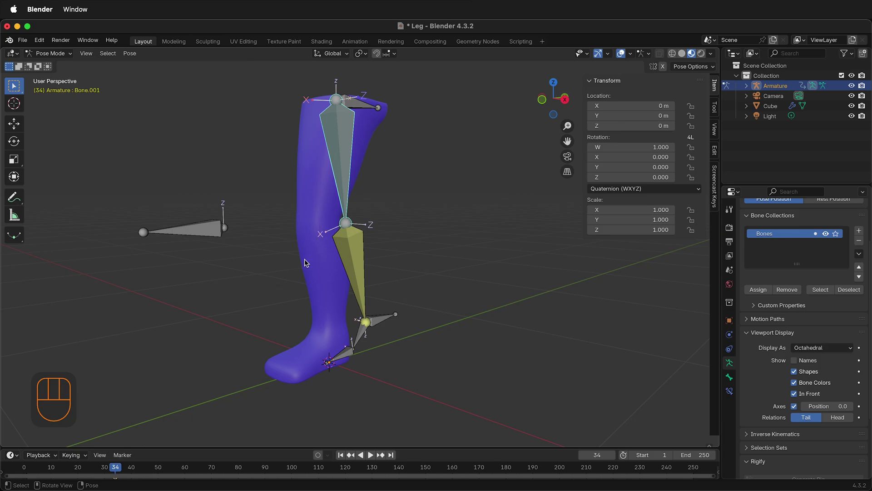
middle_click_drag(444, 328, 386, 311)
left_click(186, 234)
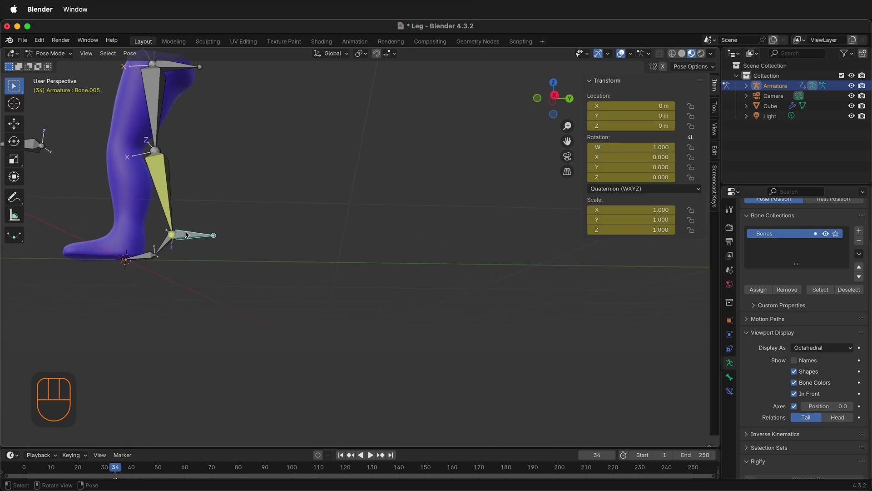
key("r")
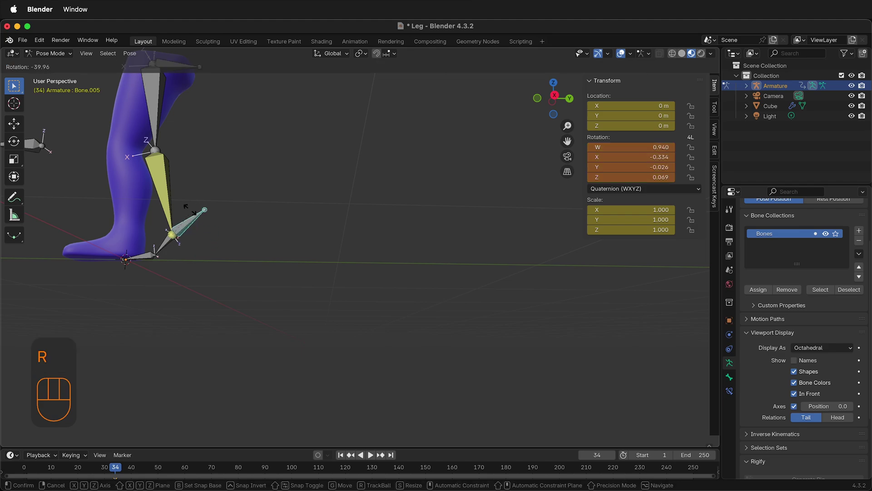
left_click(227, 276)
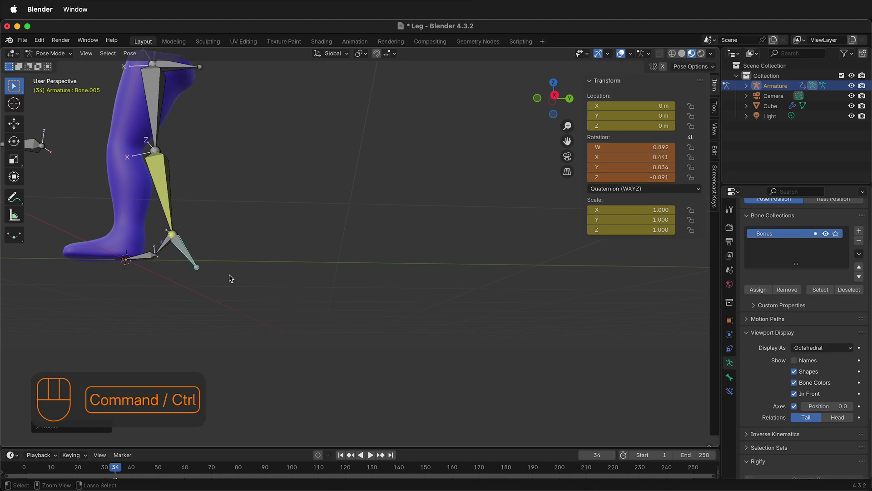
key("ctrl+z")
middle_click_drag(298, 271, 299, 325)
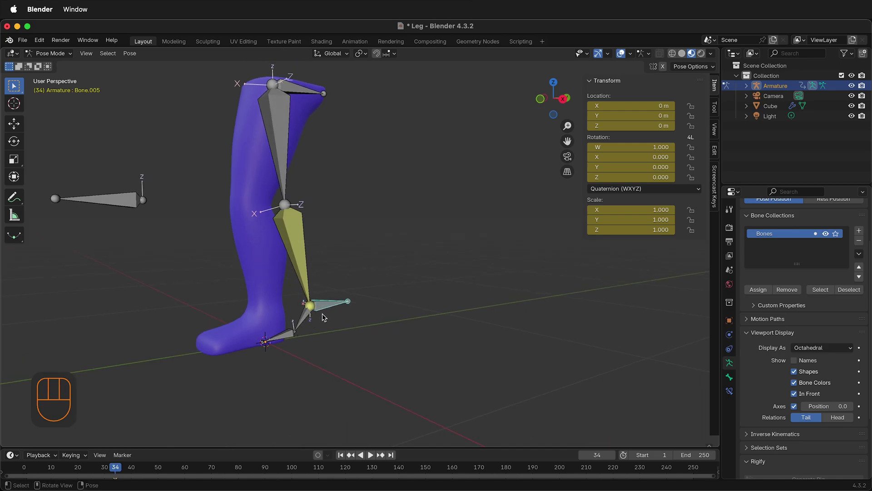
In Edit Mode, clear the parent of the ankle bone Bone.003.
left_click(276, 264)
left_click(50, 53)
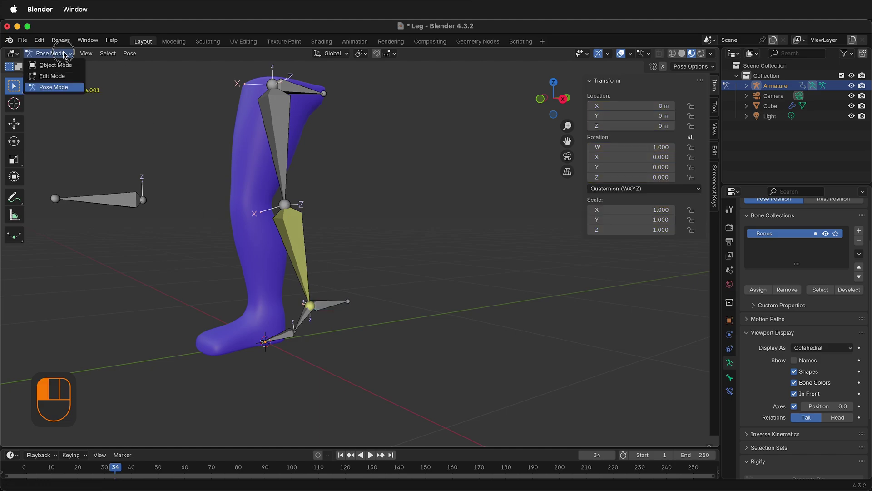
left_click(63, 76)
left_click(261, 321)
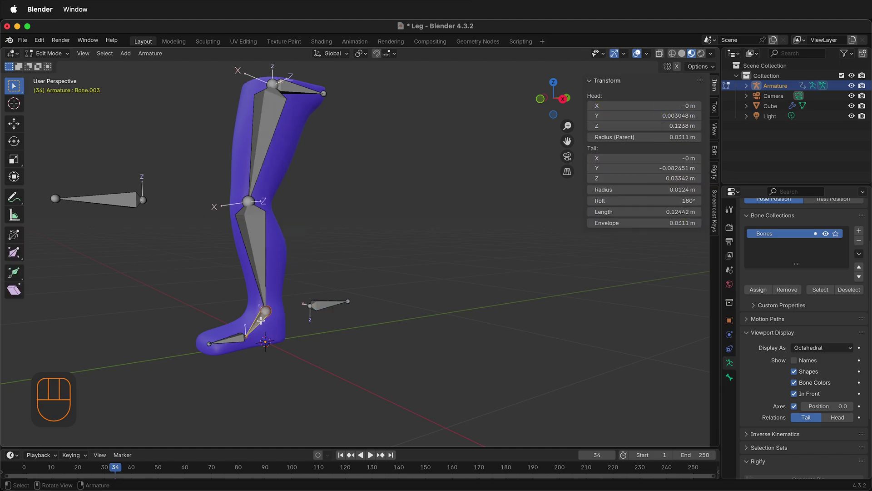
key("alt+p")
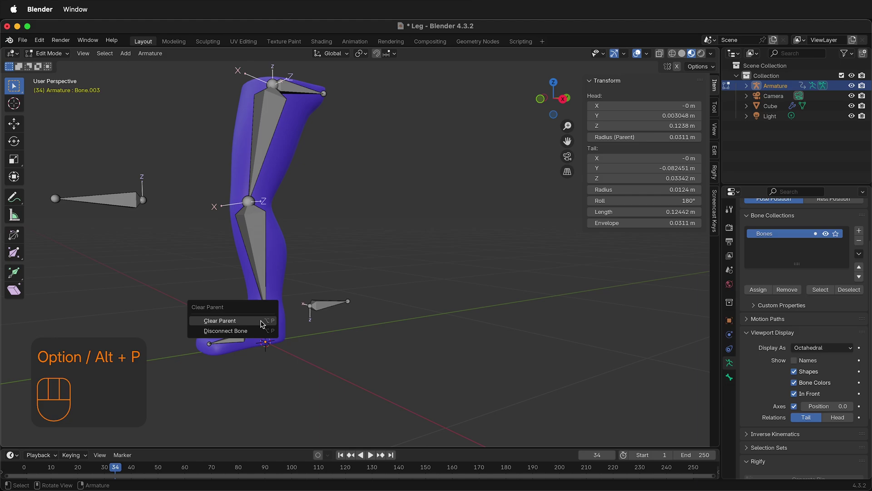
left_click(249, 321)
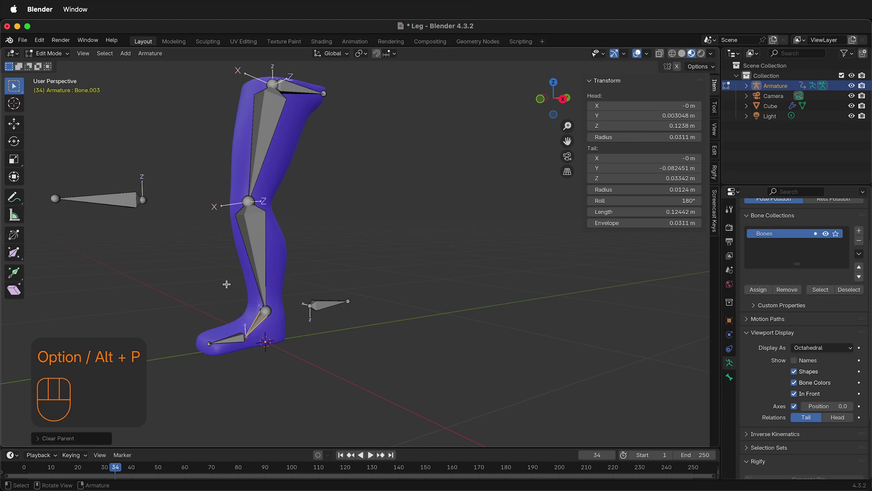
Parent Bone.003 and the left floating bone Bone.006 to control bone Bone.005 with Keep Offset.
left_click(320, 307, "shift")
key("ctrl+p")
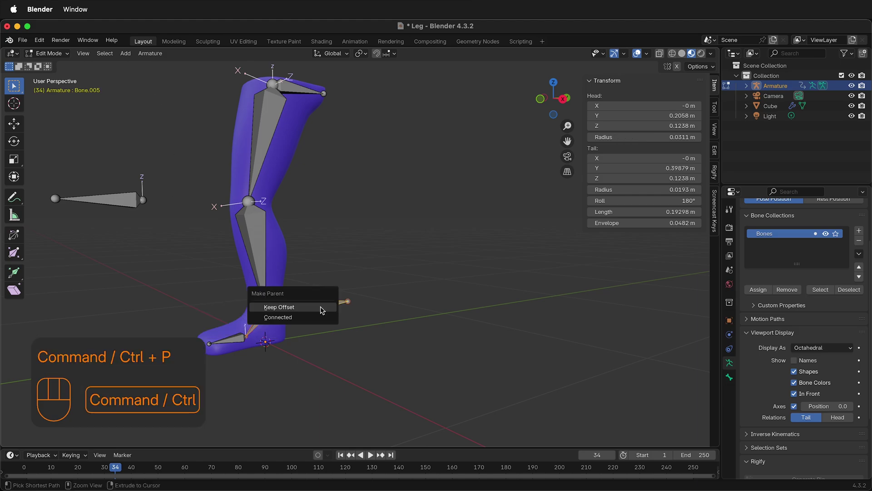
left_click(320, 307)
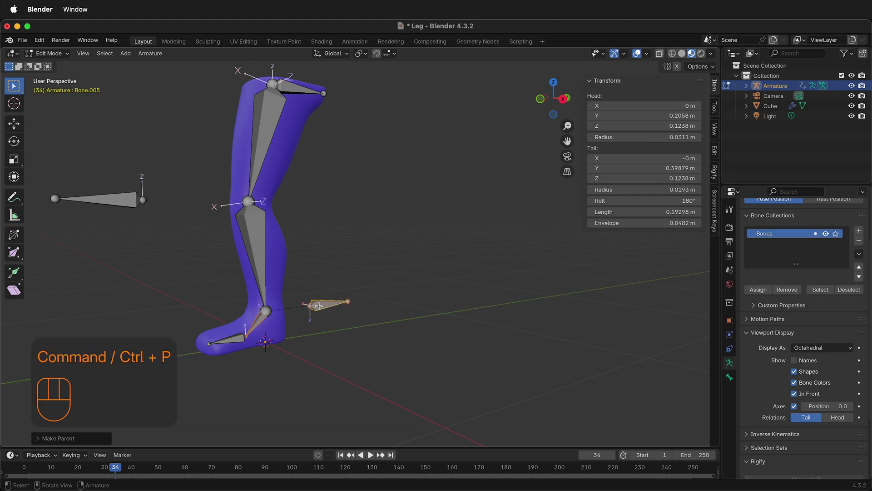
left_click(130, 204)
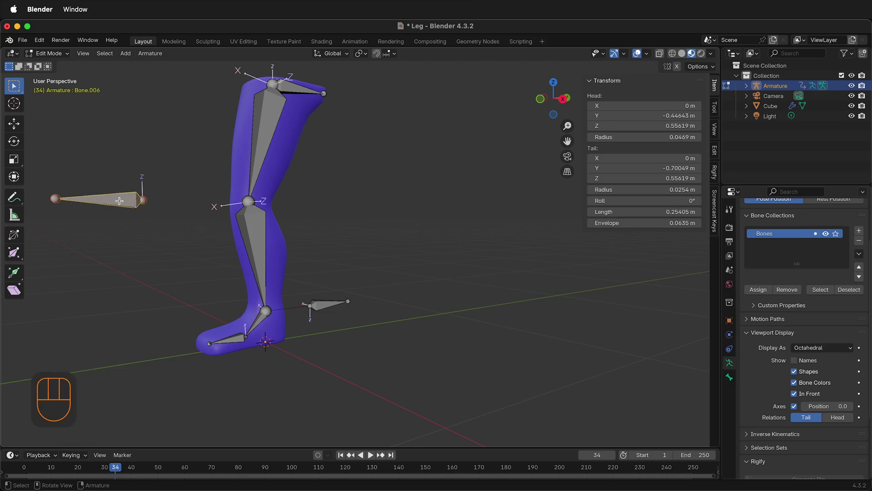
left_click(320, 305, "shift")
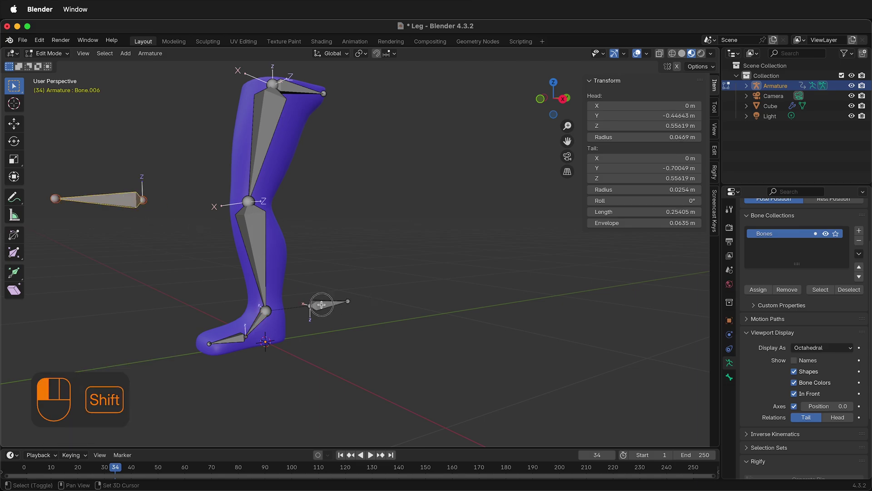
key("ctrl+p")
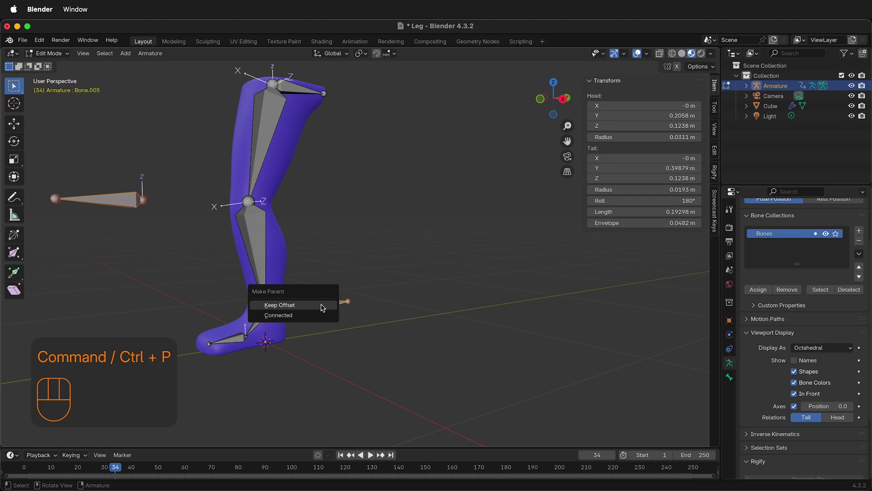
left_click(323, 306)
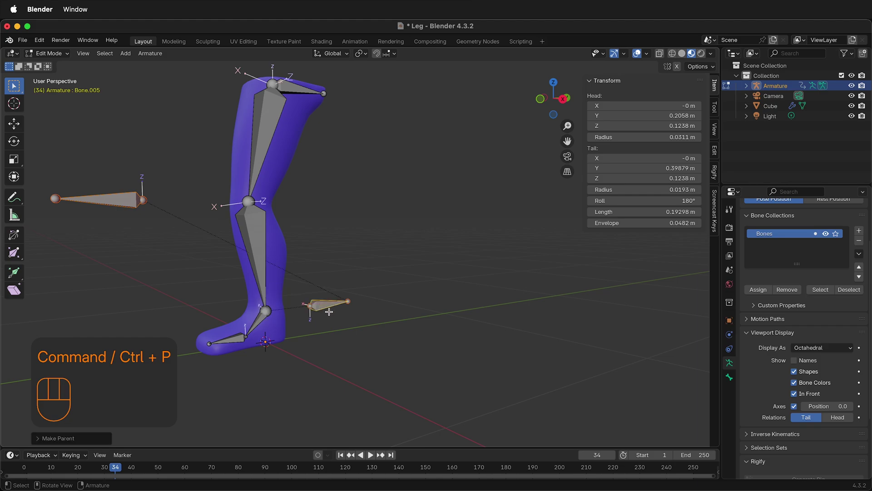
left_click(58, 54)
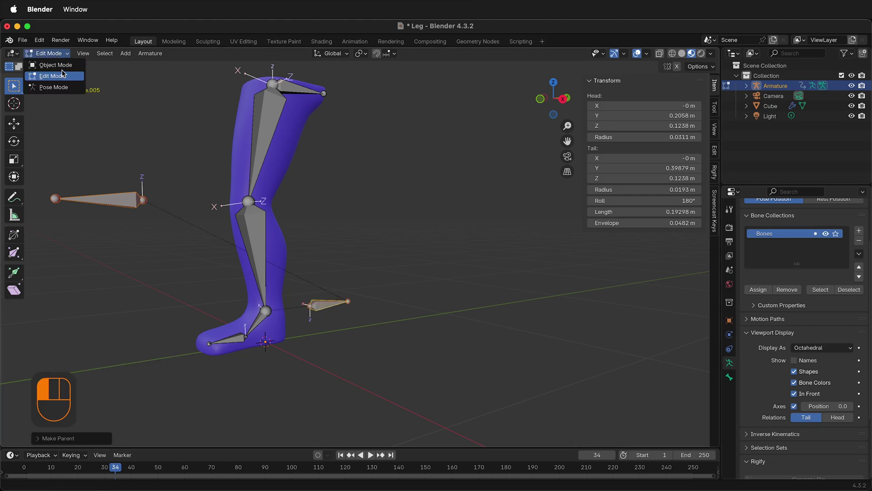
Return to Pose Mode, undo a test rotation of the foot control, and select Bone.003.
left_click(54, 87)
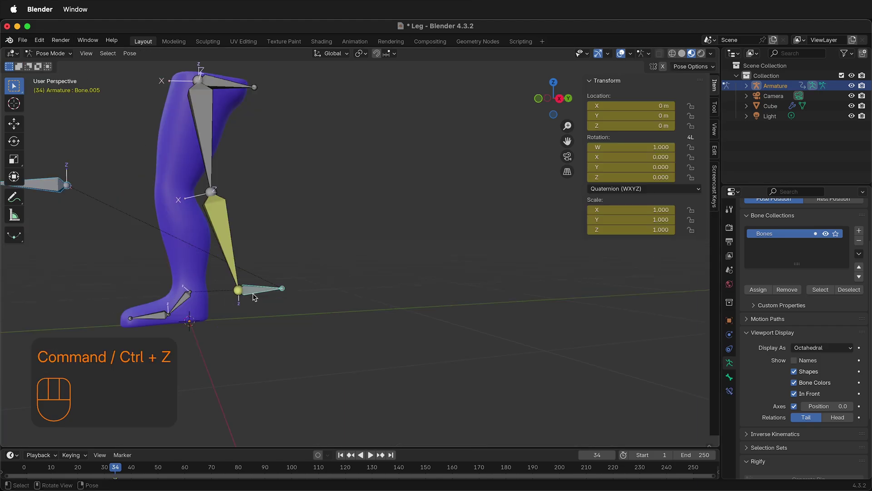
key("r")
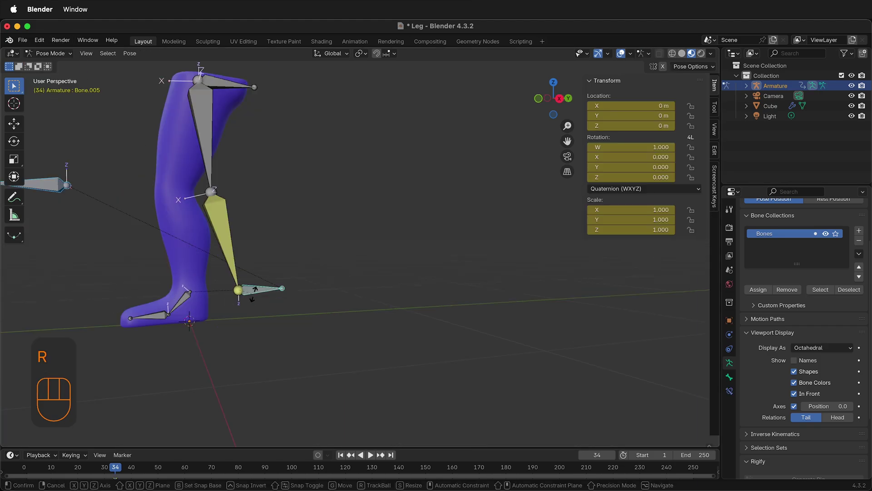
left_click(247, 299)
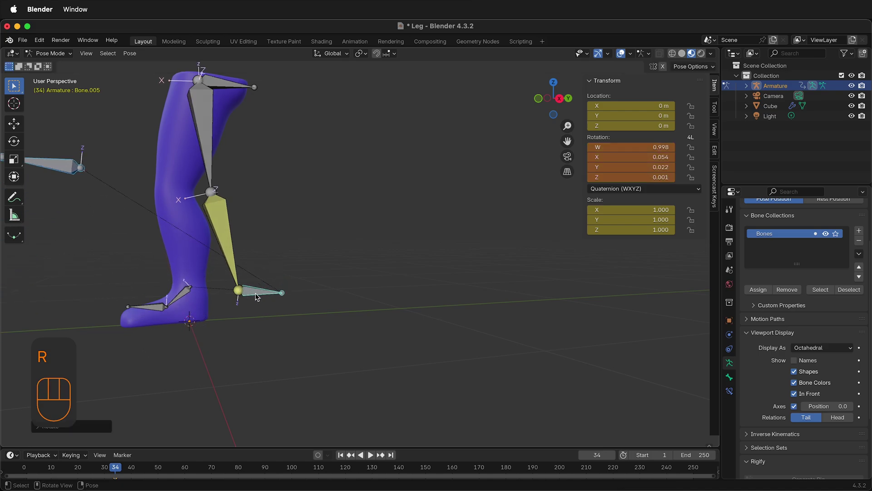
key("ctrl+z")
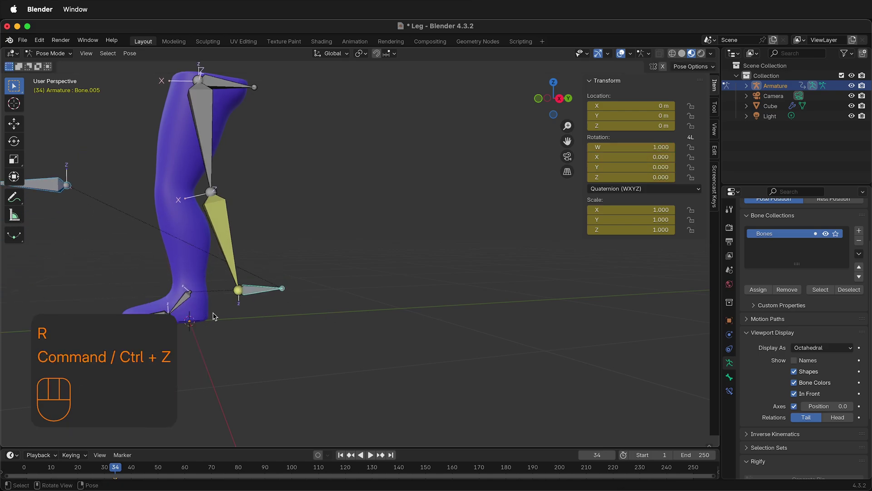
left_click(185, 301)
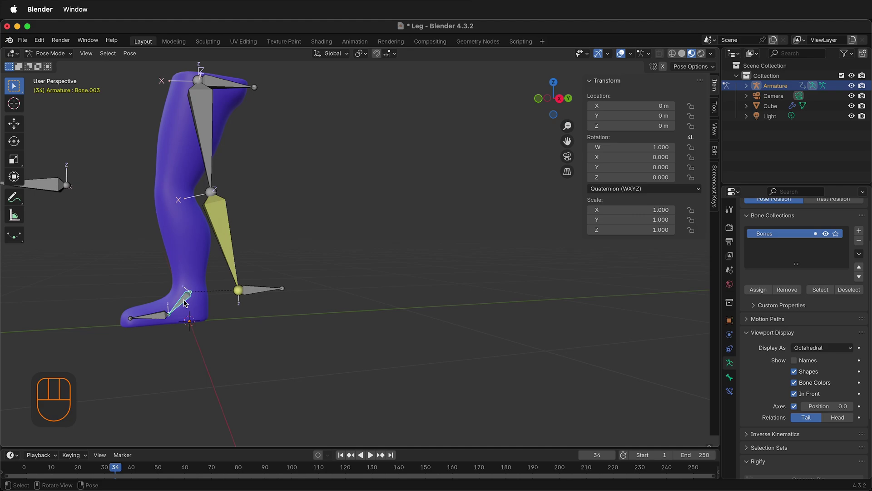
Give Bone.003 a Copy Location constraint targeting Armature's Bone.002 with Head/Tail at 1.000.
left_click(730, 391)
left_click(862, 226)
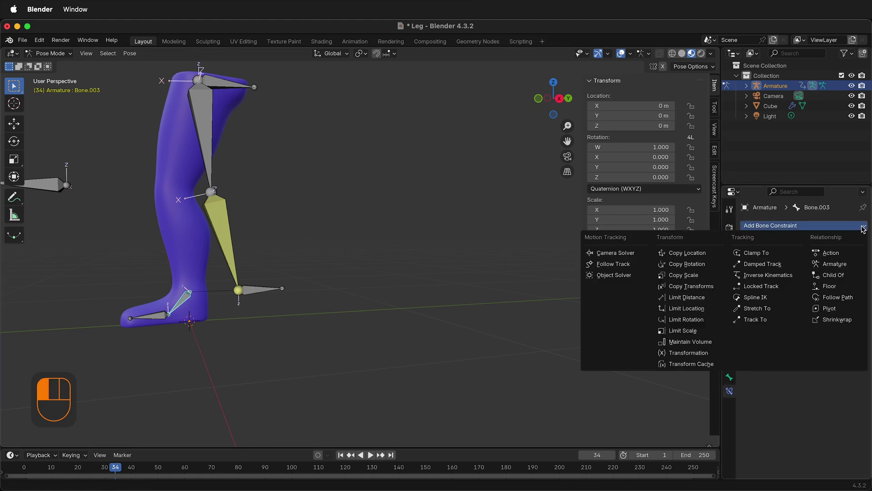
left_click(688, 254)
left_click(848, 257)
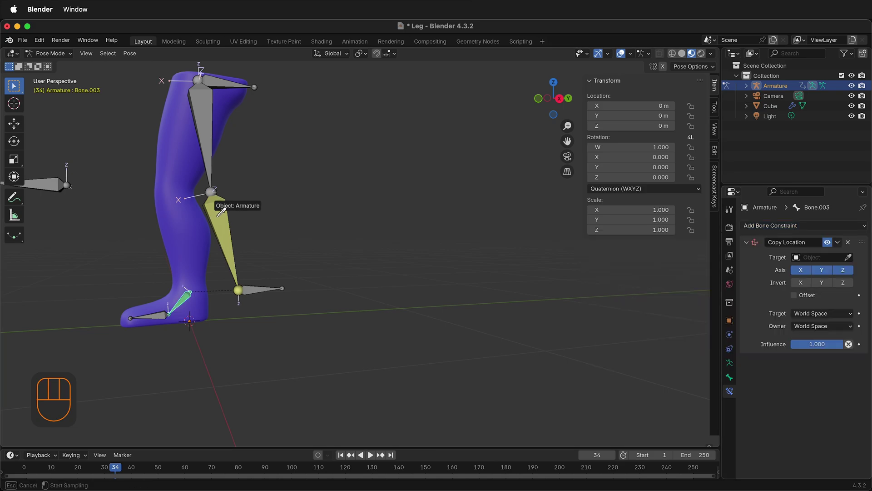
left_click(222, 213)
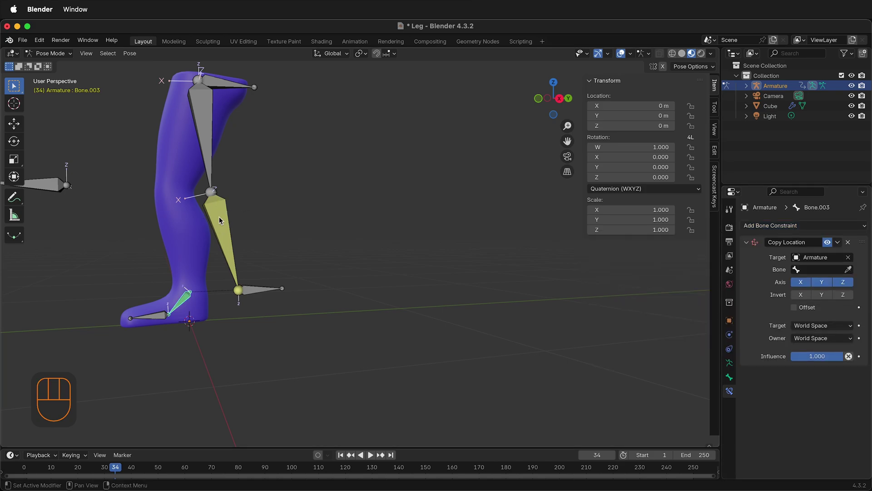
left_click(847, 269)
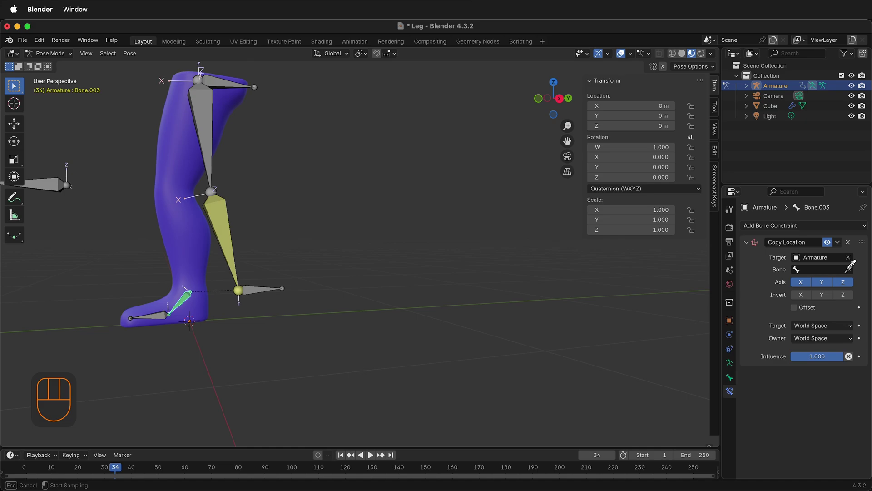
left_click(221, 226)
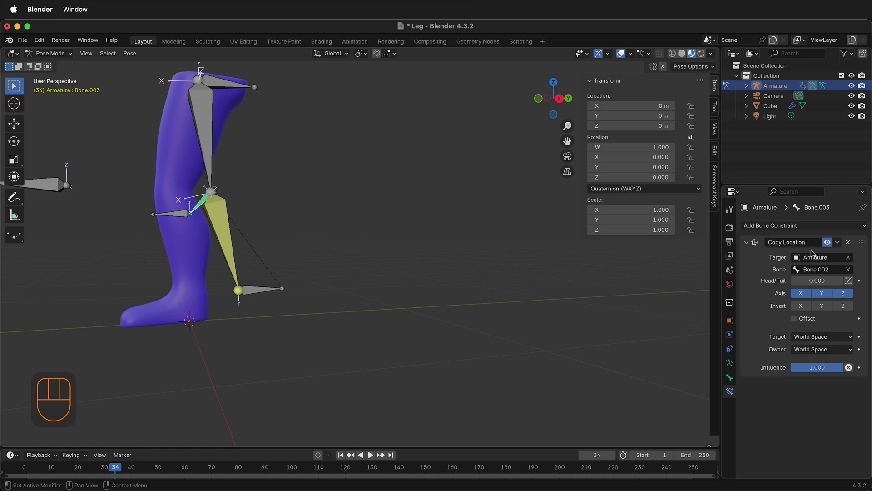
left_click(798, 281)
left_click_drag(798, 281, 846, 284)
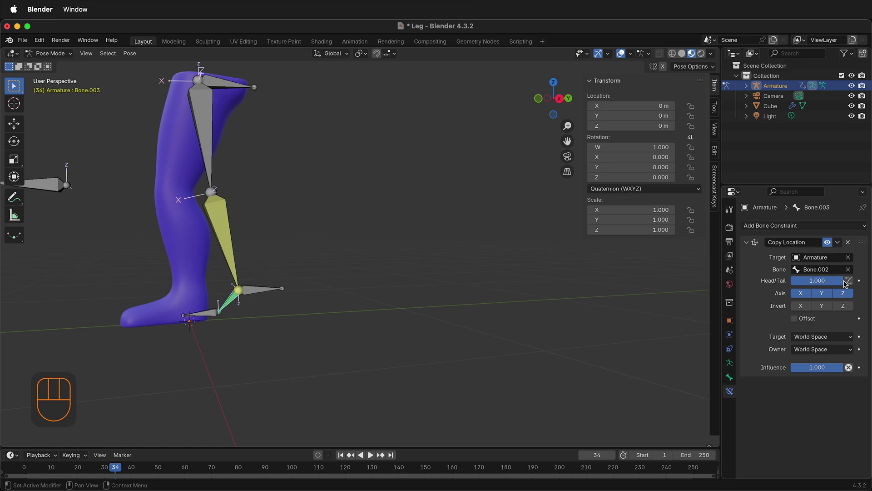
left_click(257, 291)
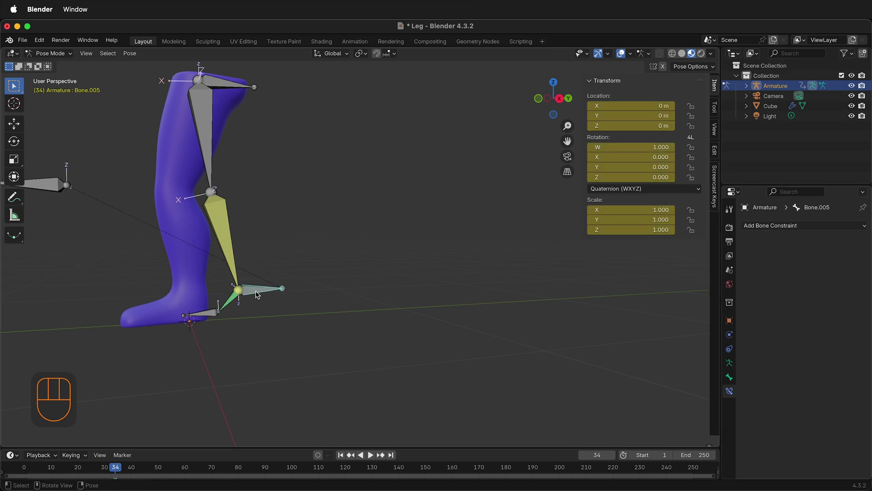
key("r")
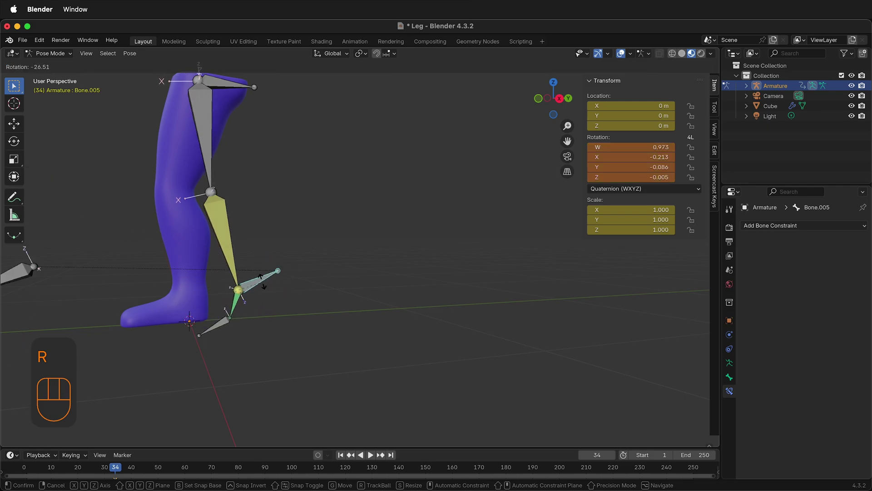
left_click(265, 294)
key("g")
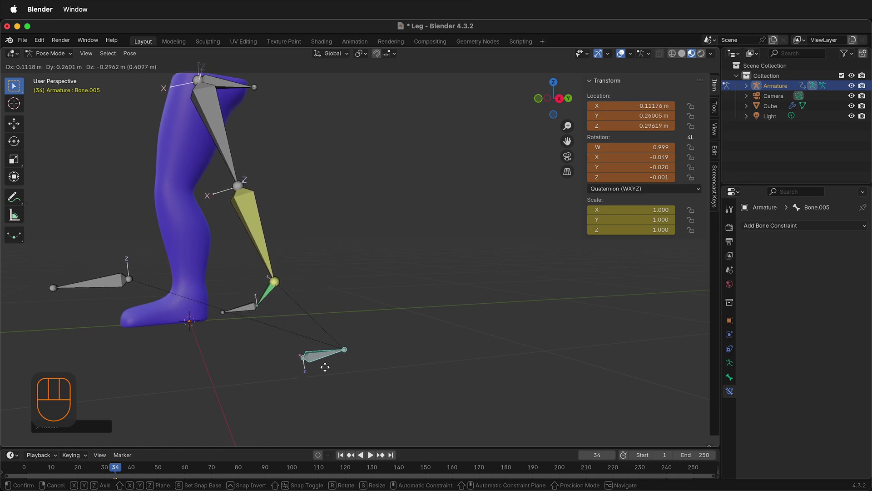
left_click(300, 312)
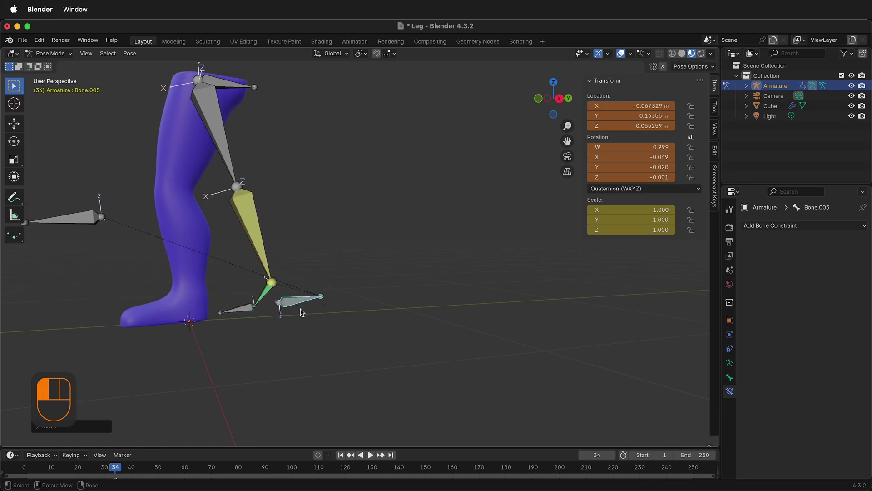
key("super+z")
middle_click_drag(286, 310, 286, 273)
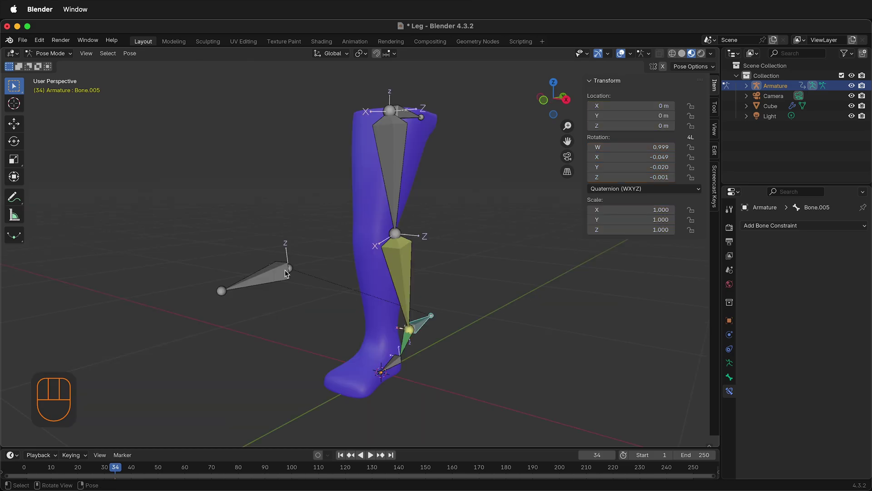
left_click(258, 281)
key("g")
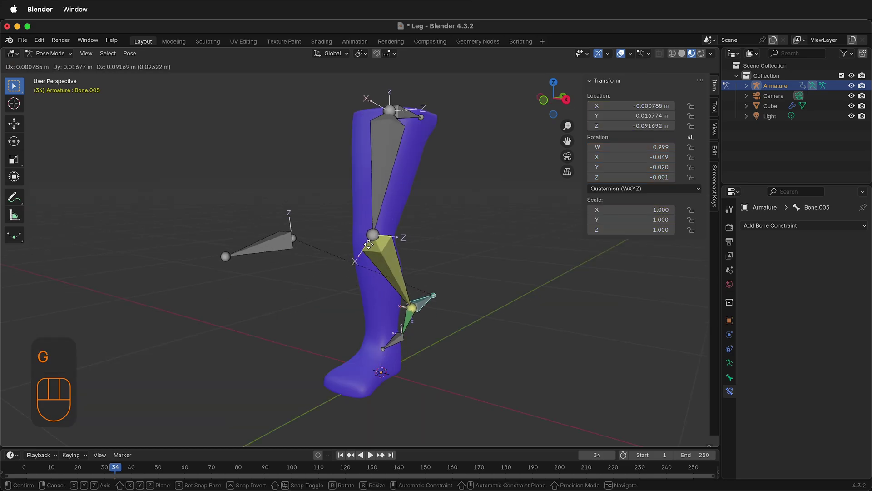
left_click(261, 200)
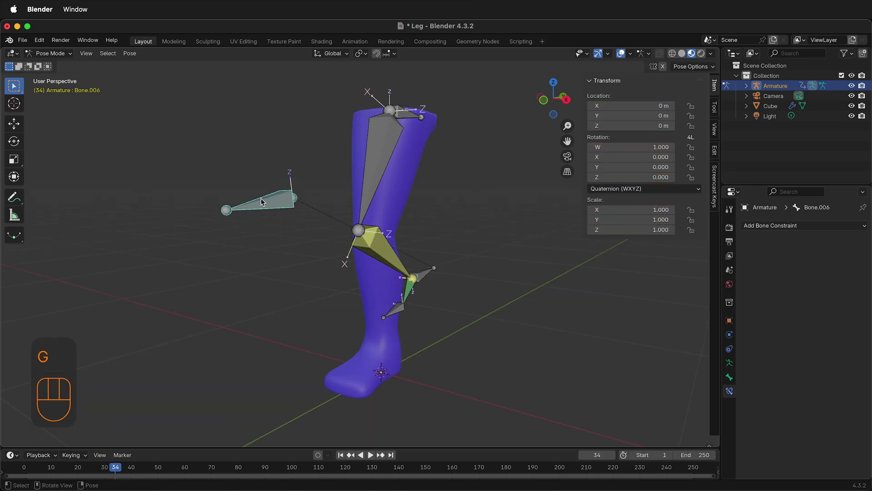
key("g")
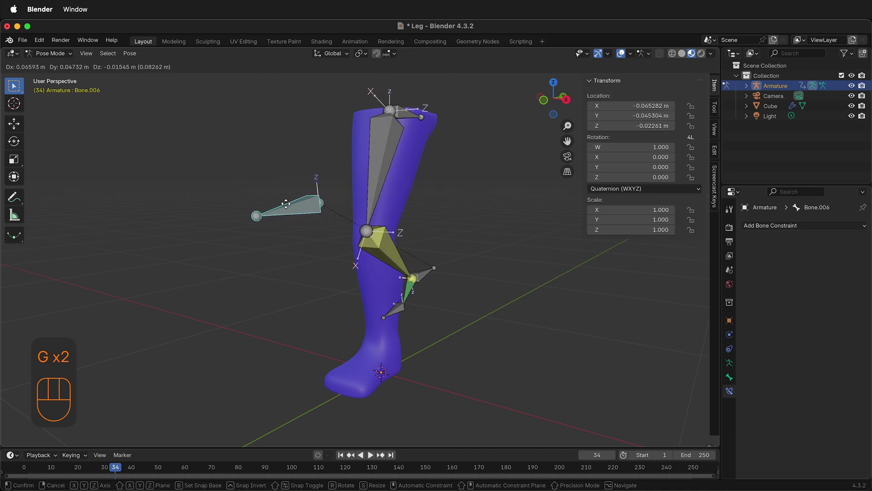
right_click(287, 227)
key("super+z")
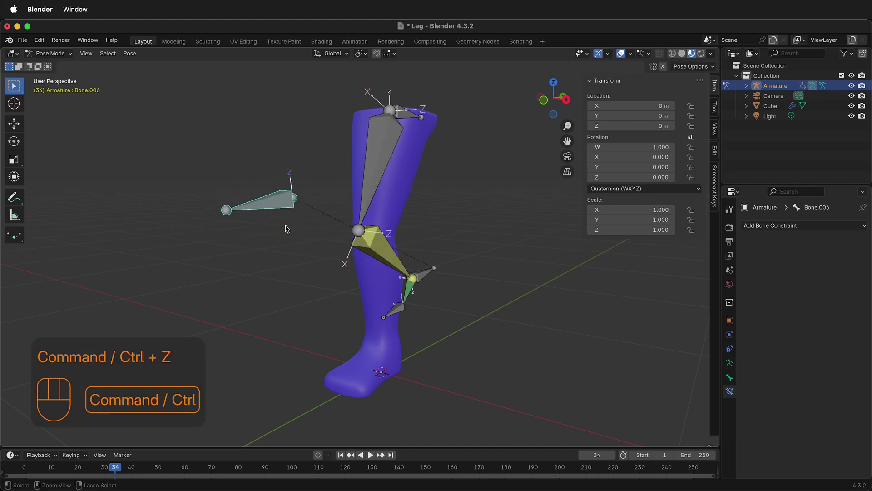
key("super+z")
key("super+z")
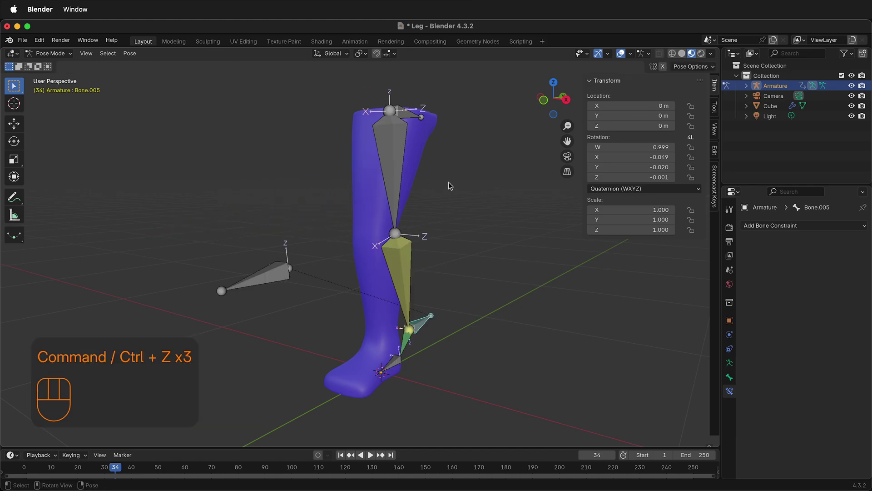
middle_click_drag(424, 344, 241, 221)
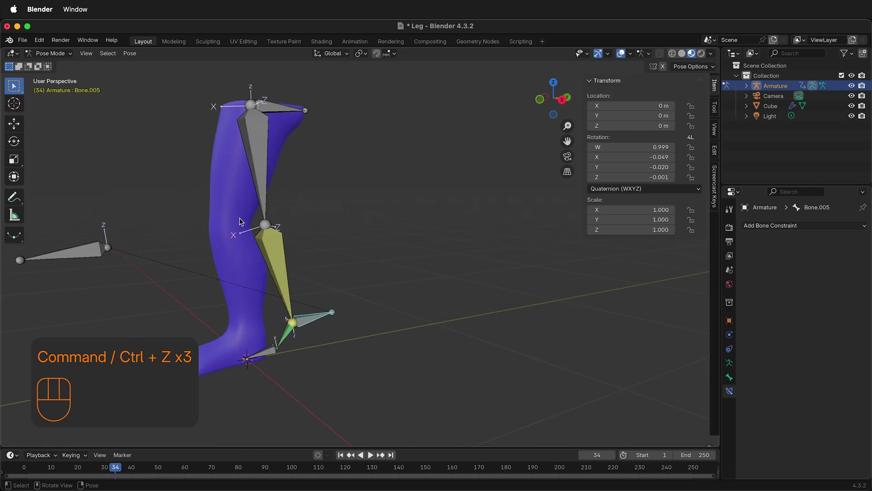
In Object Mode, parent the purple leg mesh to the armature With Automatic Weights.
left_click(70, 54)
left_click(50, 64)
key("KP_3")
left_click(318, 160)
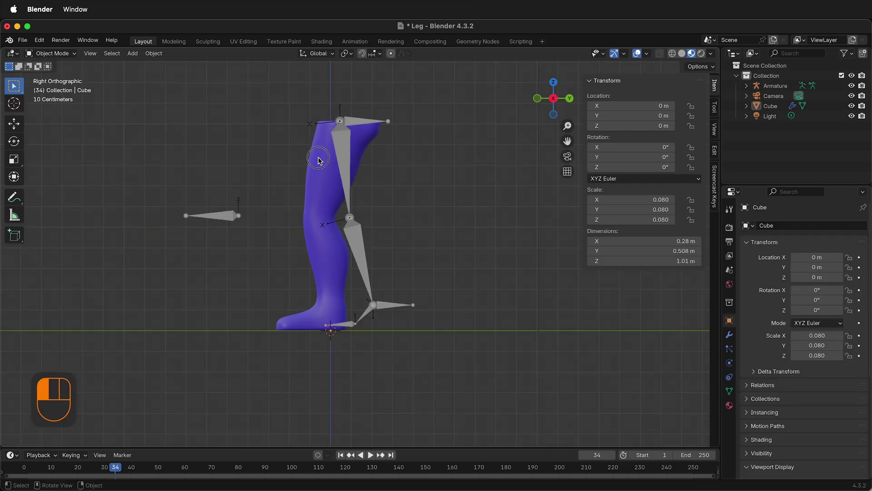
left_click(342, 155, "shift")
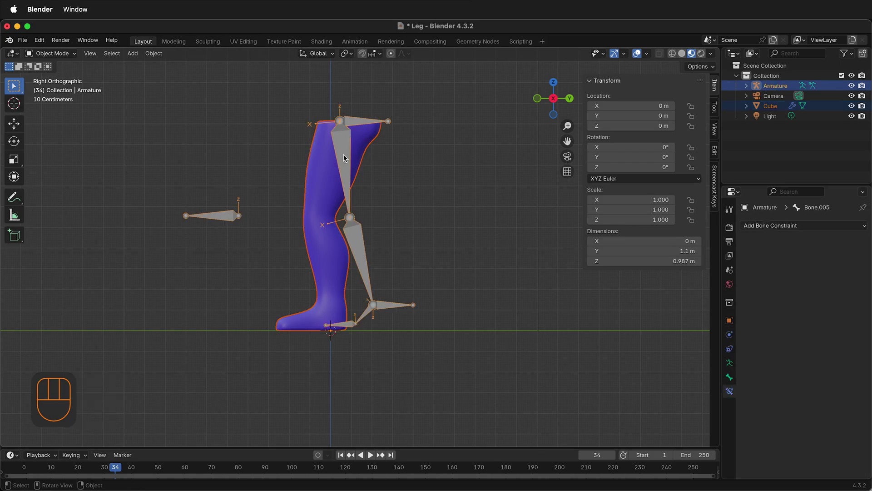
left_click(160, 54)
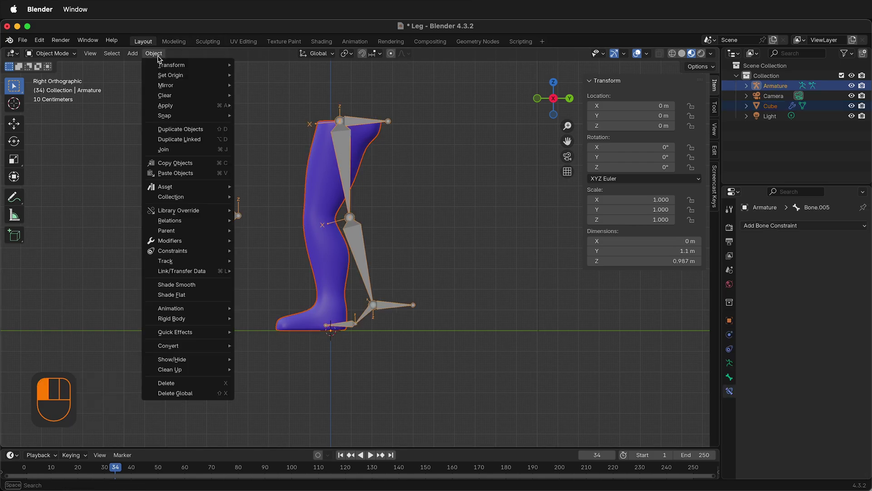
mouse_move(182, 231)
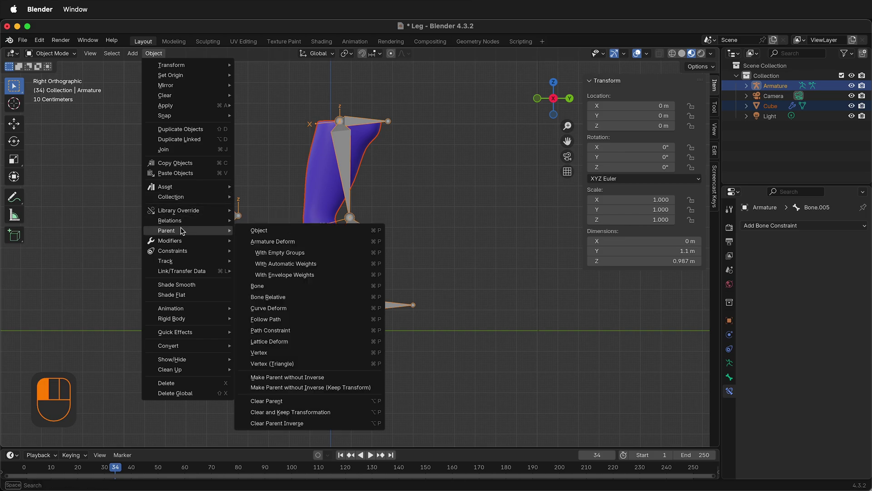
left_click(295, 268)
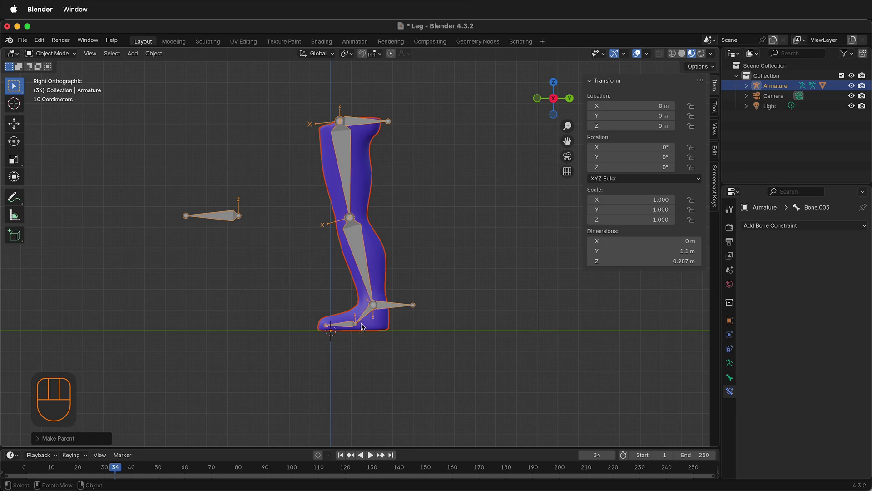
key("g")
key("ctrl+z")
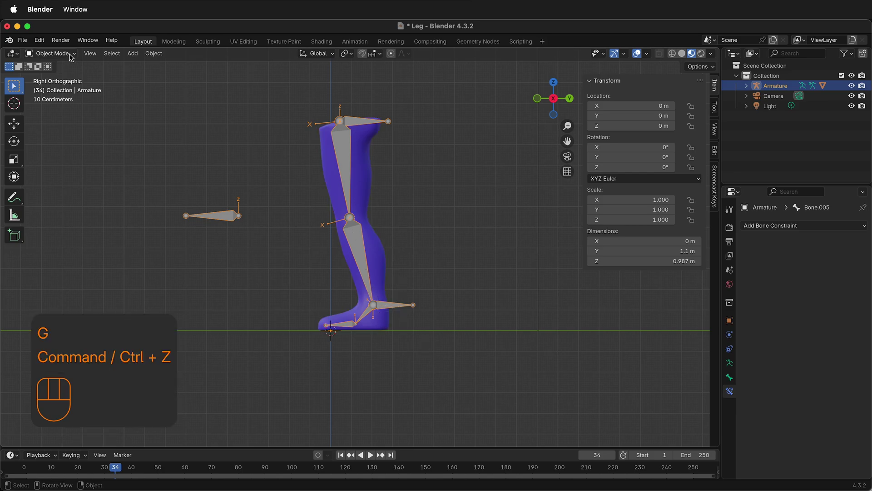
In Pose Mode, move the foot controller and the pole target Bone.006 to bend the leg.
left_click(50, 53)
left_click(50, 83)
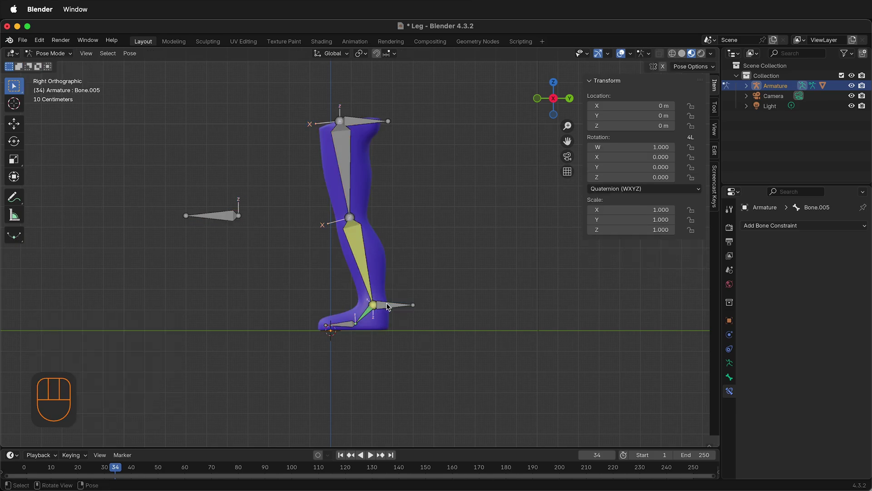
key("g")
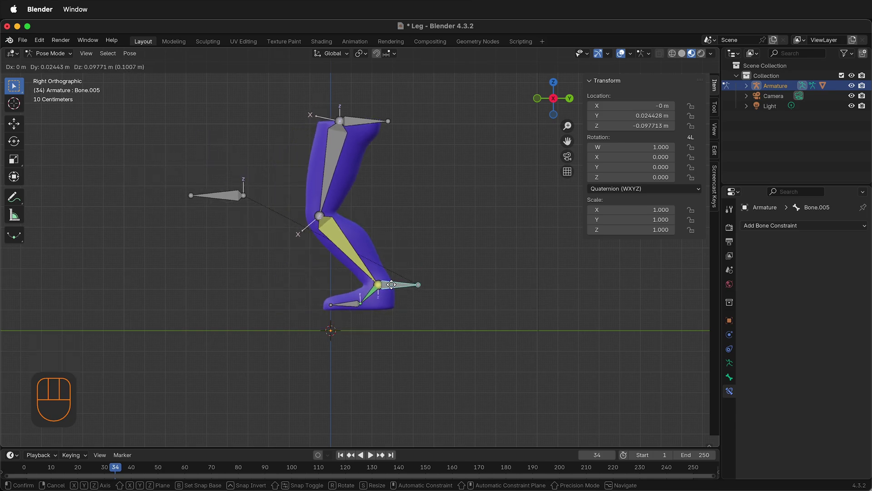
left_click(395, 278)
middle_click_drag(341, 226, 368, 234)
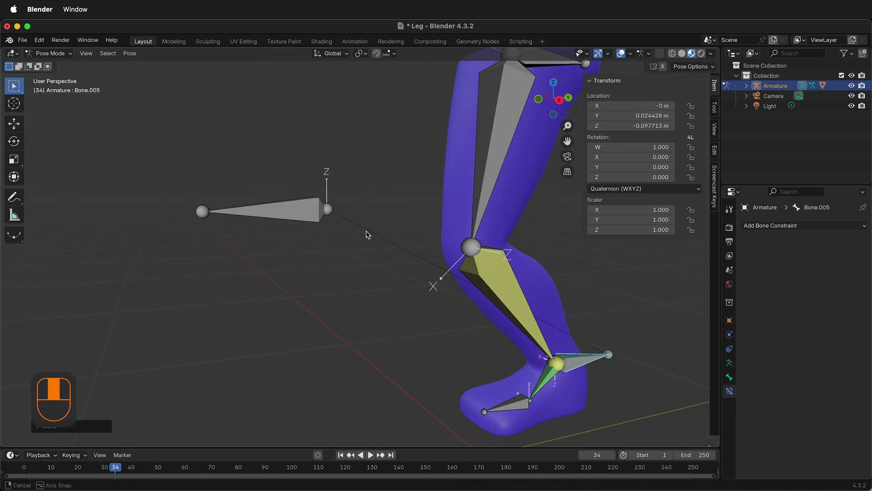
left_click(312, 209)
key("g")
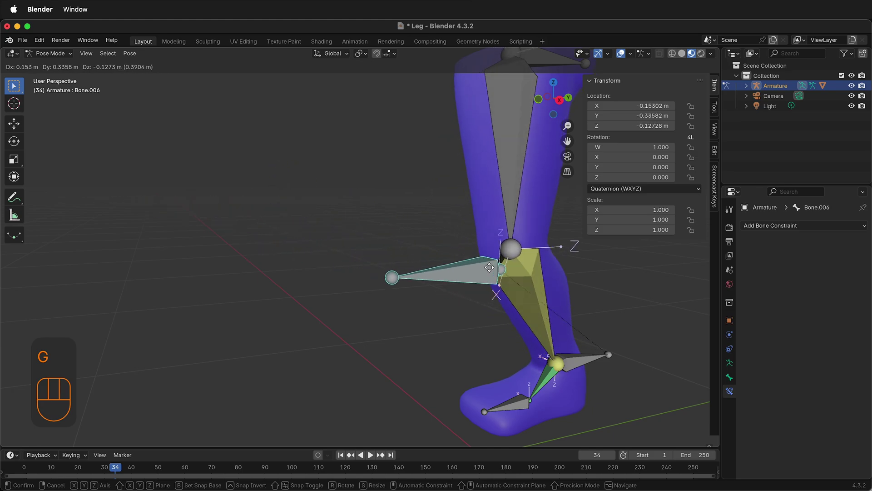
left_click(375, 280)
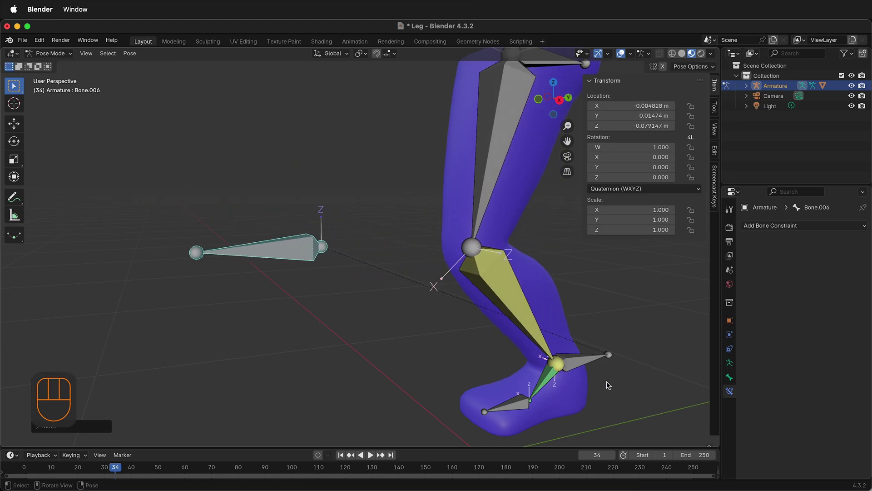
Rotate the foot controller Bone.005 freely, then again around the Z axis.
left_click(584, 363)
key("r")
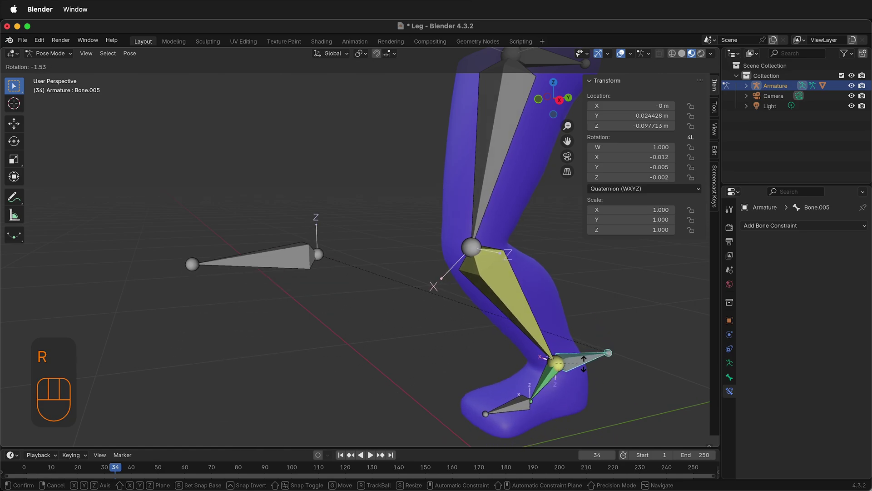
left_click(584, 360)
key("r")
key("z")
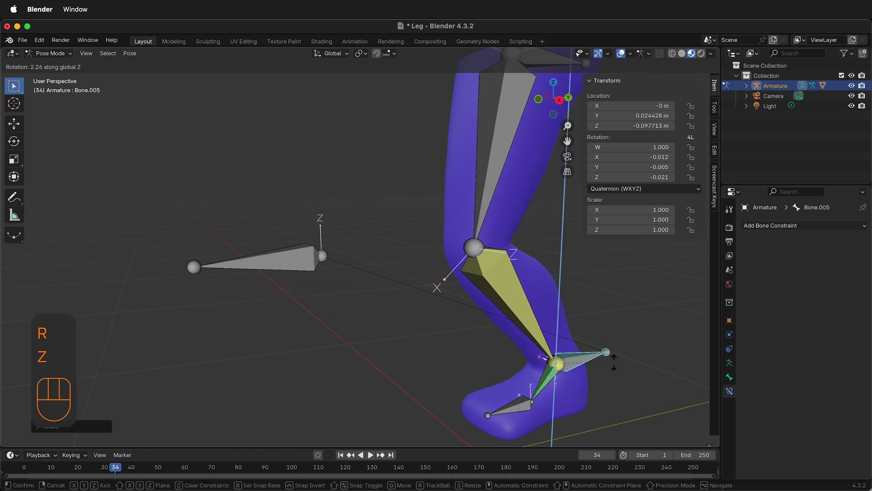
middle_click_drag(578, 369, 578, 369)
left_click(578, 369)
scroll(410, 178, "down", 2)
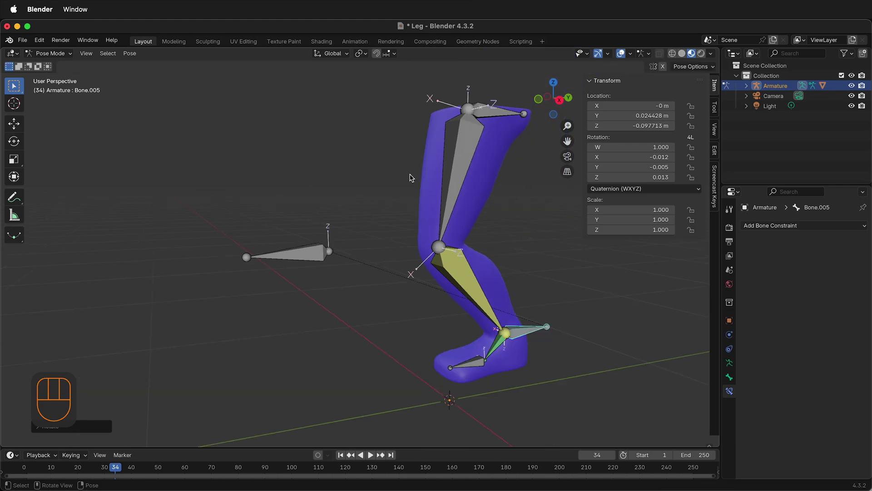